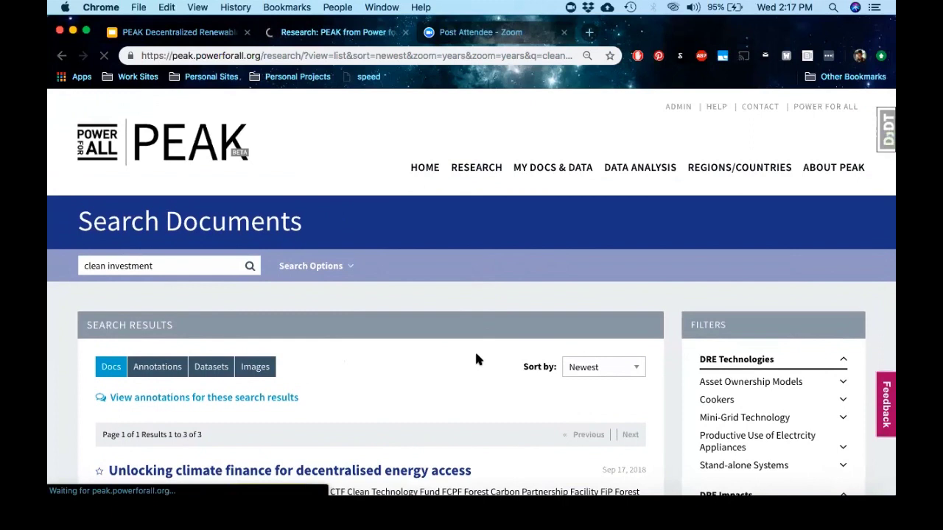
- Open the document "Uganda energy sector challenges and opportunities" from the research listing
scroll(432, 377, "down", 1)
scroll(432, 377, "up", 1)
scroll(413, 361, "down", 3)
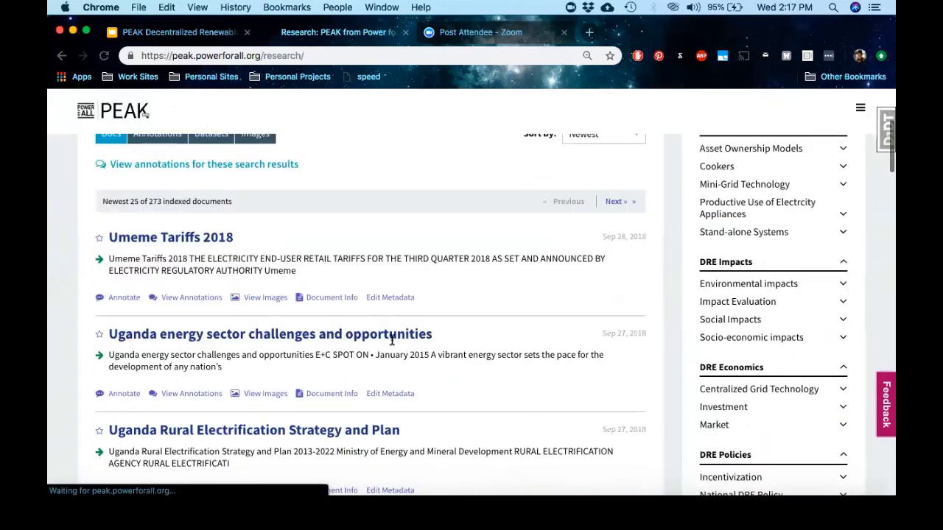
left_click(358, 337)
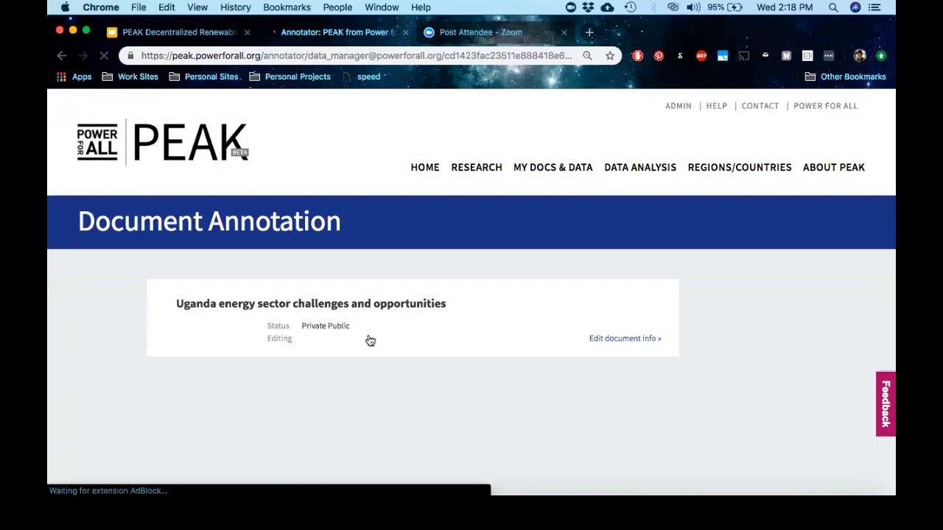
- Show the new annotation options for commenting and highlighting on the Uganda energy sector document
scroll(372, 400, "down", 3)
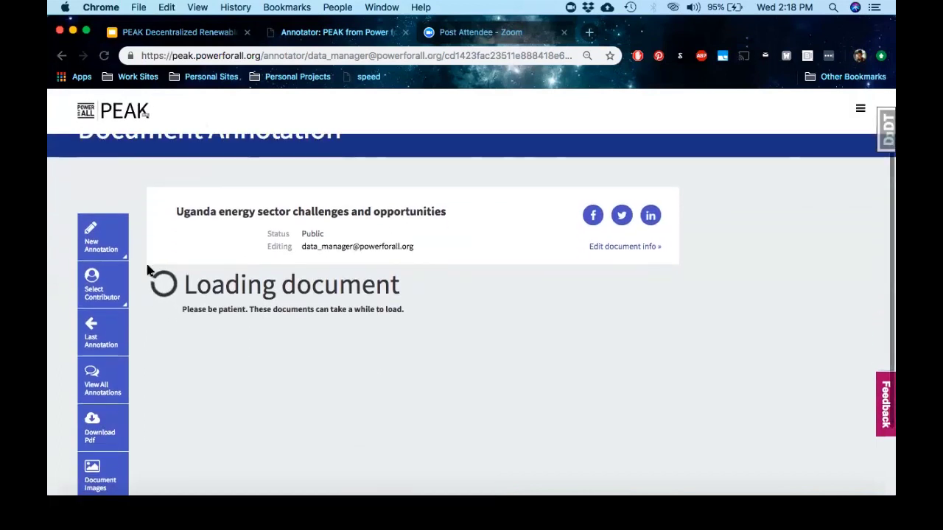
left_click(105, 245)
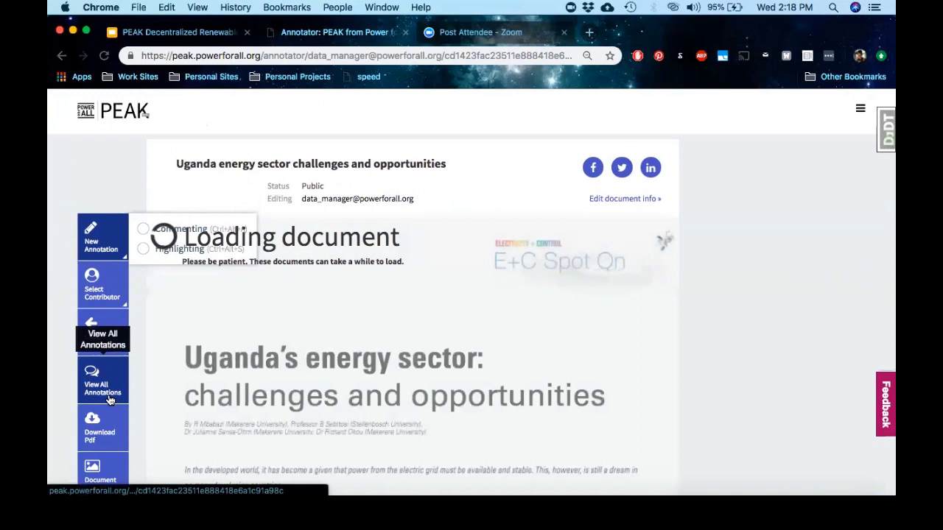
scroll(190, 401, "down", 2)
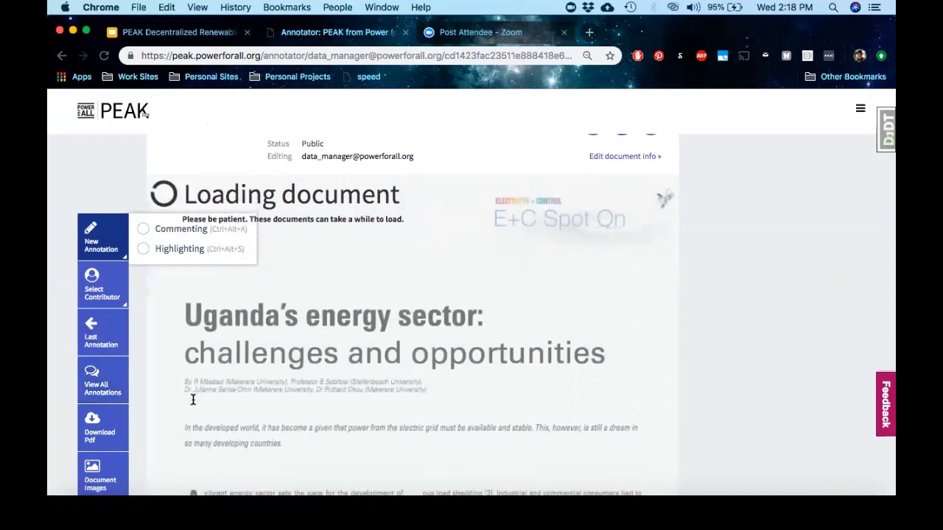
- Open the images of the Uganda energy sector document and look through its extracted charts and tables
left_click(118, 471)
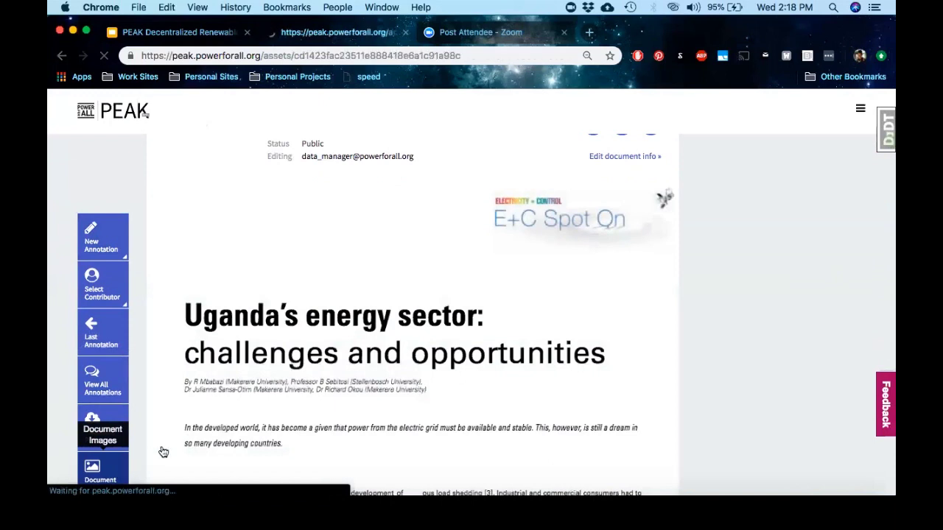
scroll(315, 389, "down", 3)
scroll(313, 389, "down", 3)
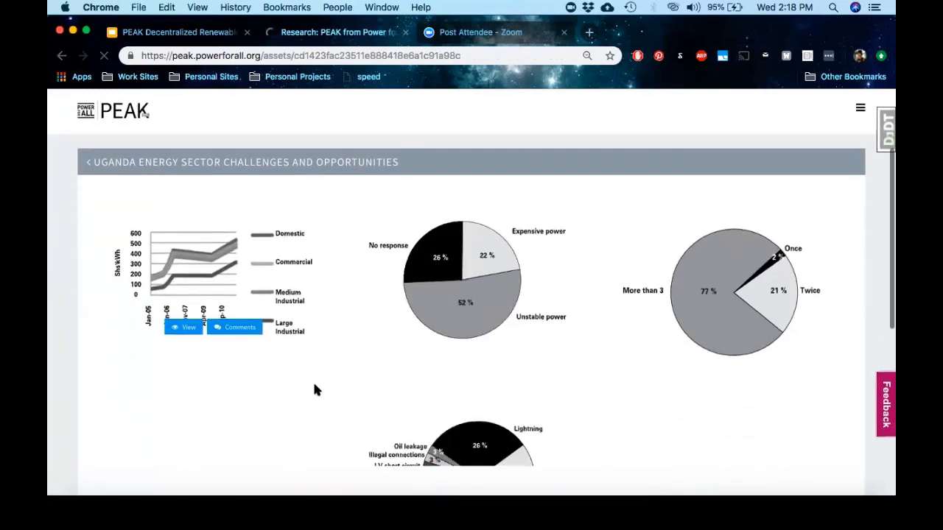
scroll(362, 346, "down", 2)
scroll(364, 348, "down", 2)
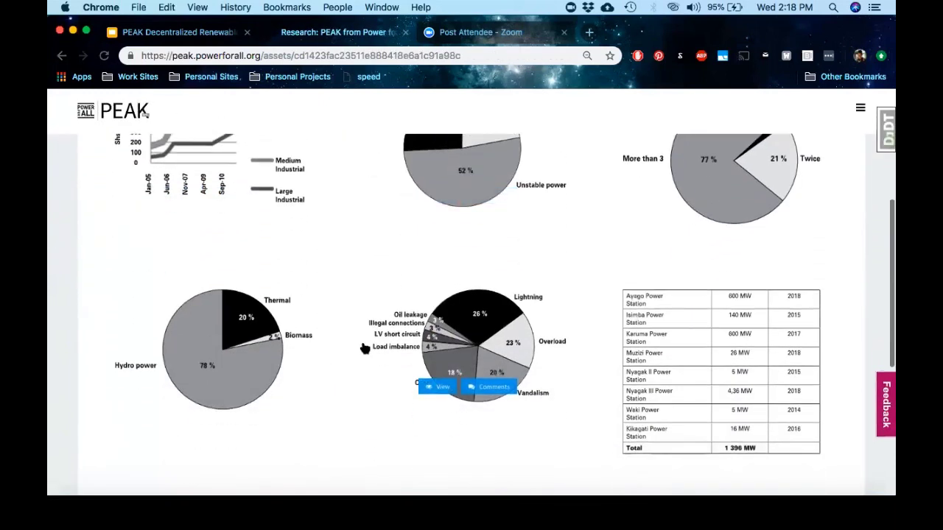
scroll(397, 421, "down", 2)
scroll(397, 421, "down", 2)
scroll(397, 421, "up", 5)
scroll(398, 421, "up", 3)
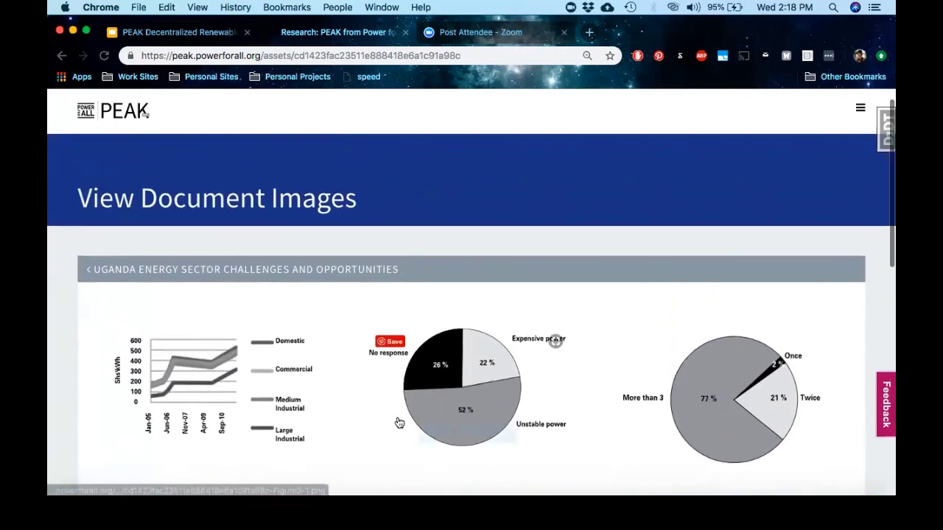
- Open the Nigeria page from the regions and countries and look through its documents down to its datasets
mouse_move(728, 168)
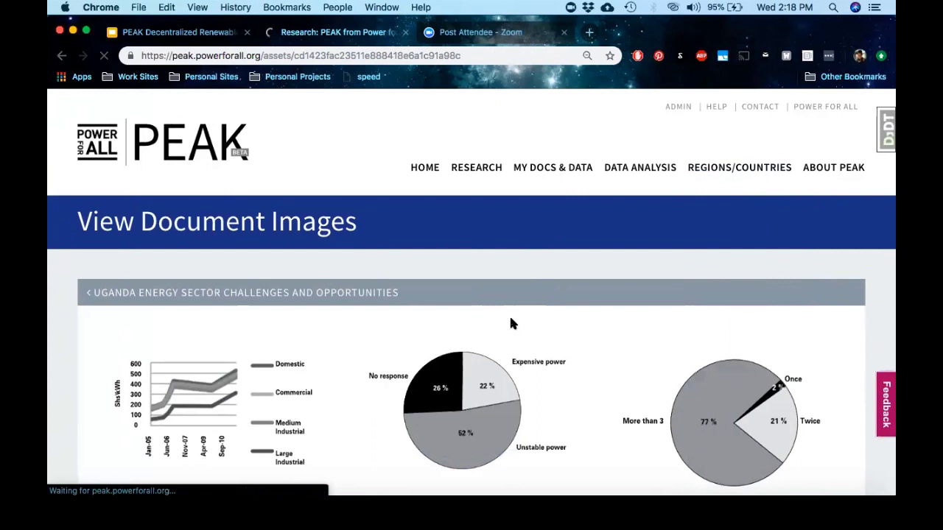
mouse_move(499, 347)
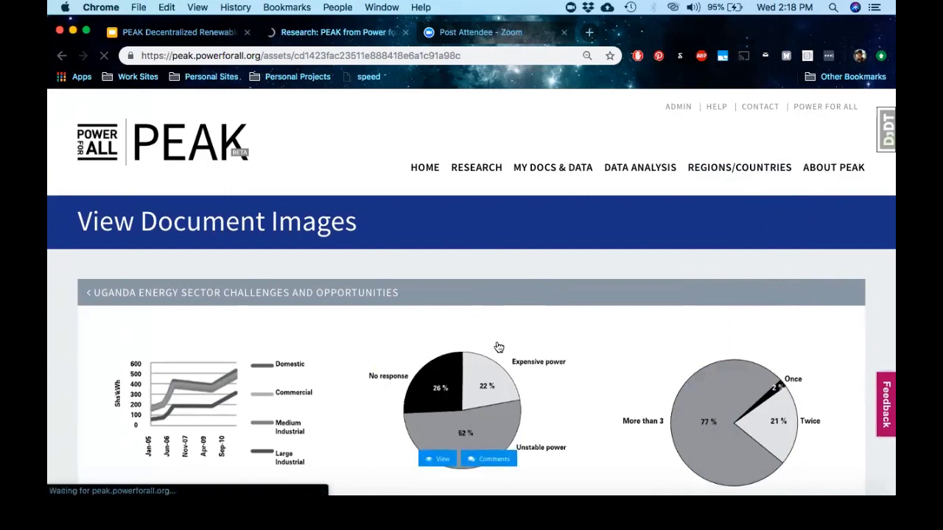
scroll(526, 229, "down", 1)
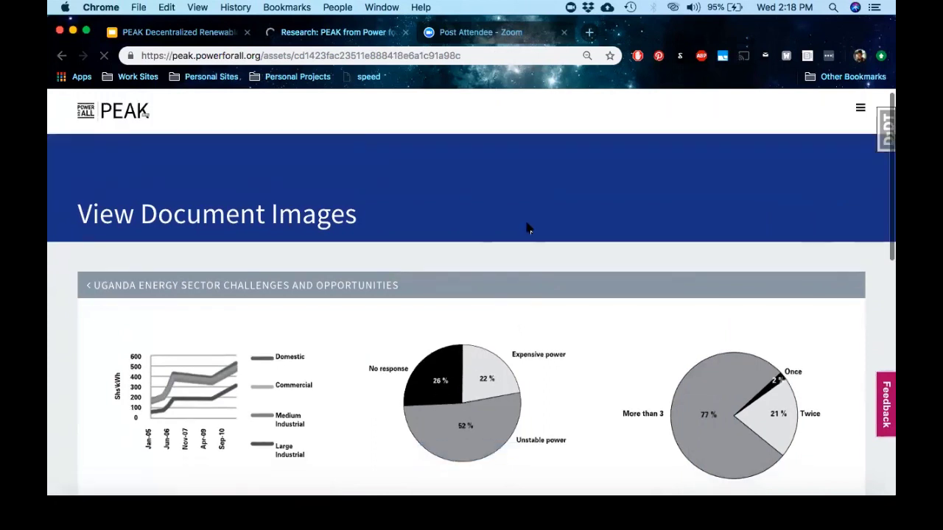
scroll(526, 228, "down", 1)
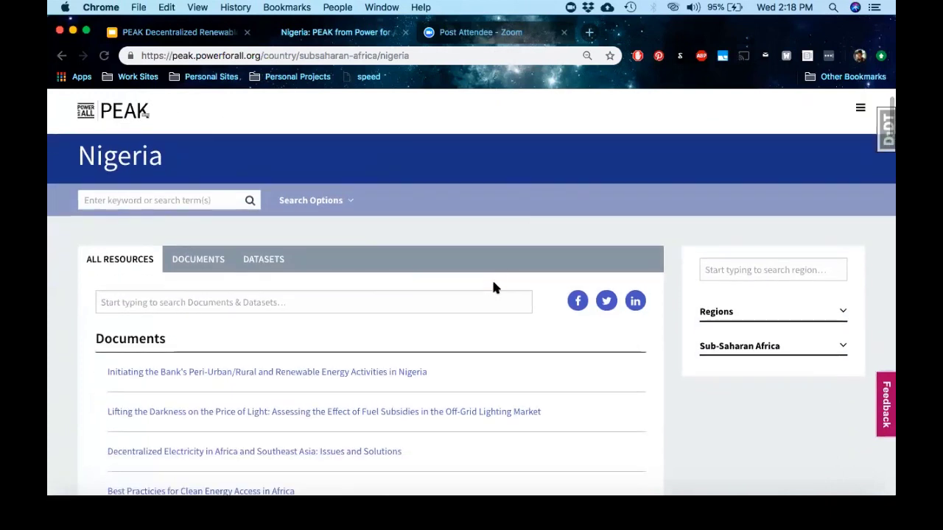
scroll(494, 288, "down", 3)
scroll(618, 329, "down", 1)
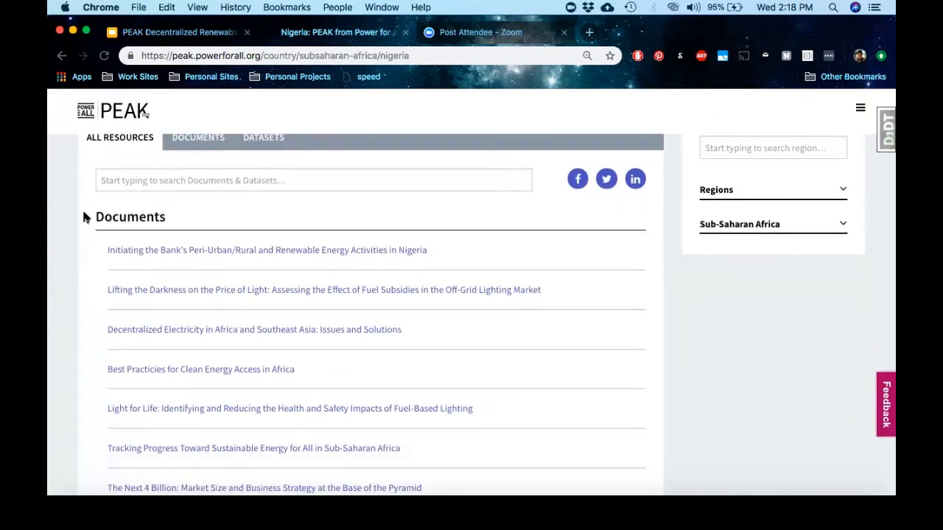
scroll(50, 337, "down", 5)
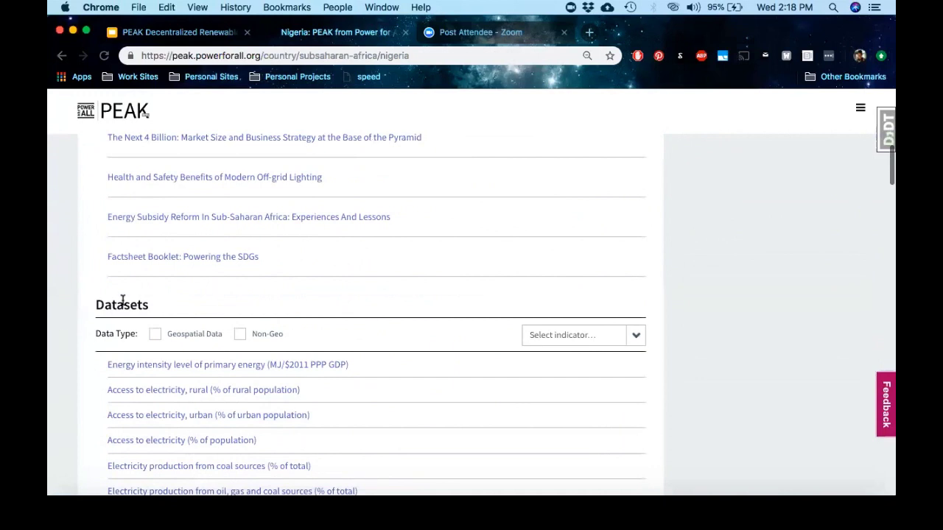
- Filter Nigeria's datasets by Geospatial Data, and switch the data type filter to Non-Geo
scroll(92, 344, "down", 2)
scroll(103, 421, "up", 1)
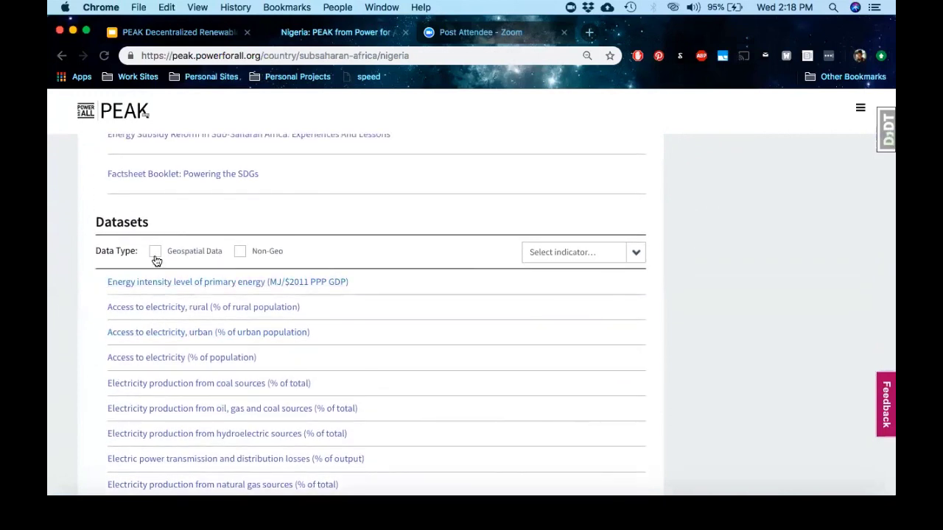
left_click(156, 253)
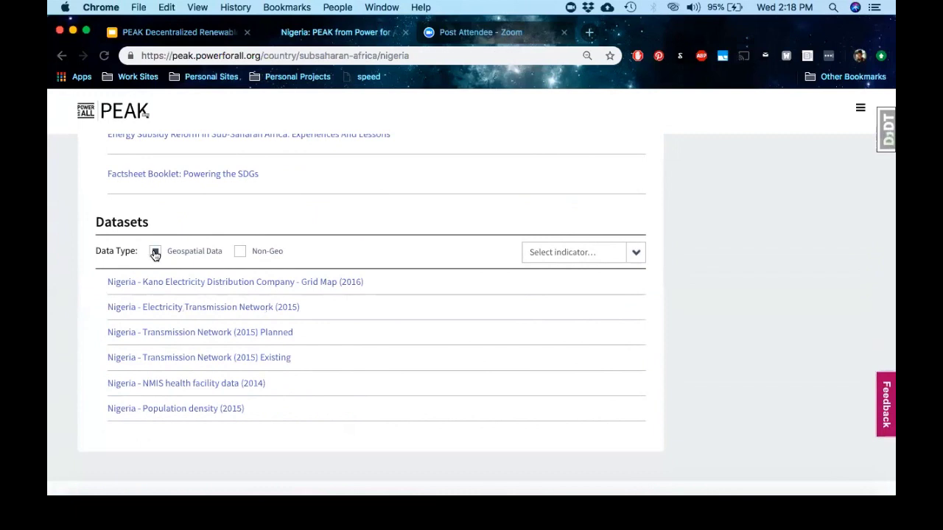
left_click(241, 253)
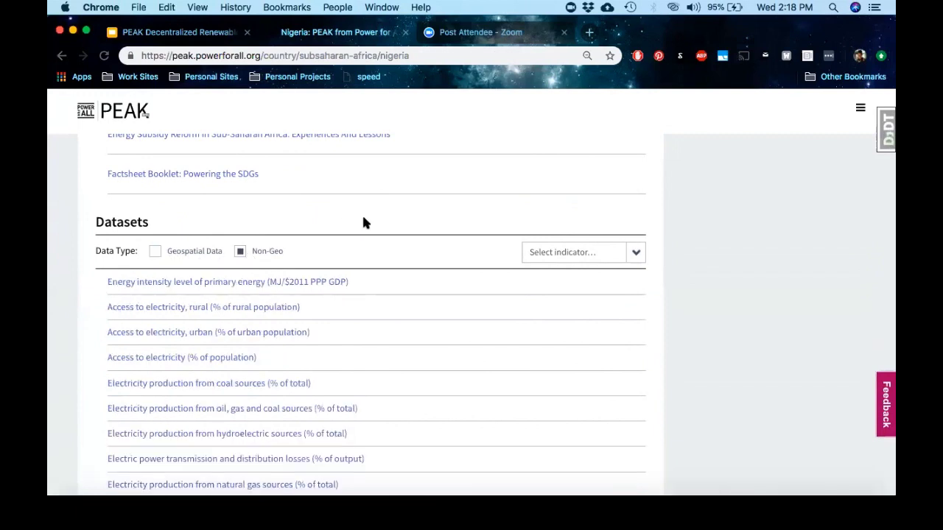
- Place the cursor in the search field for Nigeria's documents and datasets
scroll(363, 221, "up", 10)
scroll(363, 221, "up", 2)
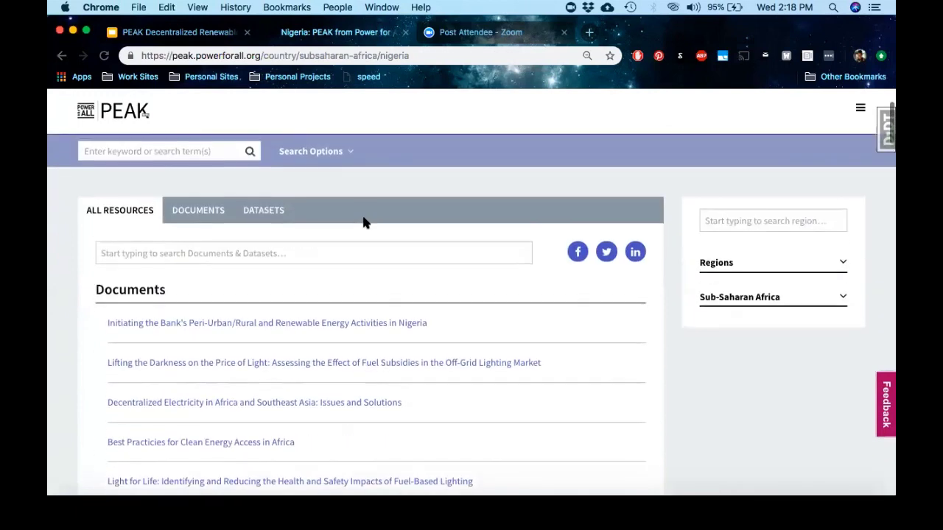
left_click(213, 268)
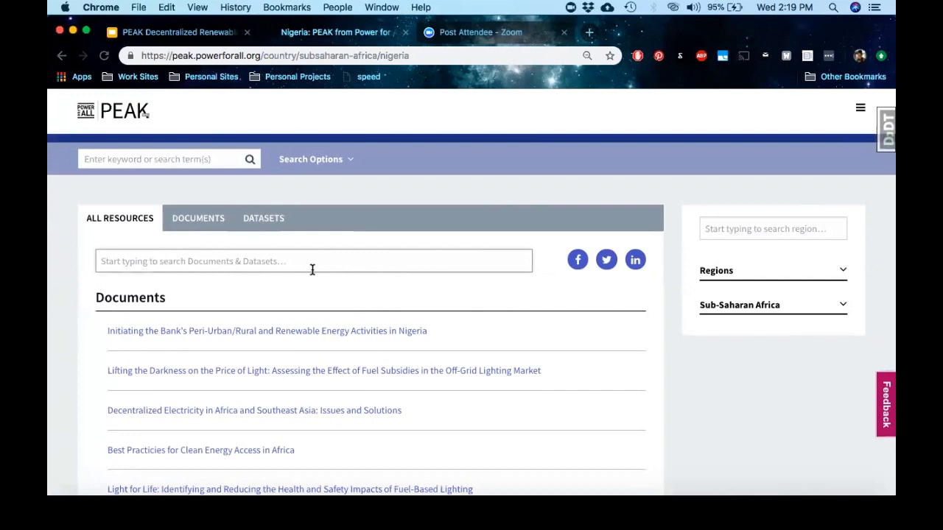
scroll(312, 269, "down", 1)
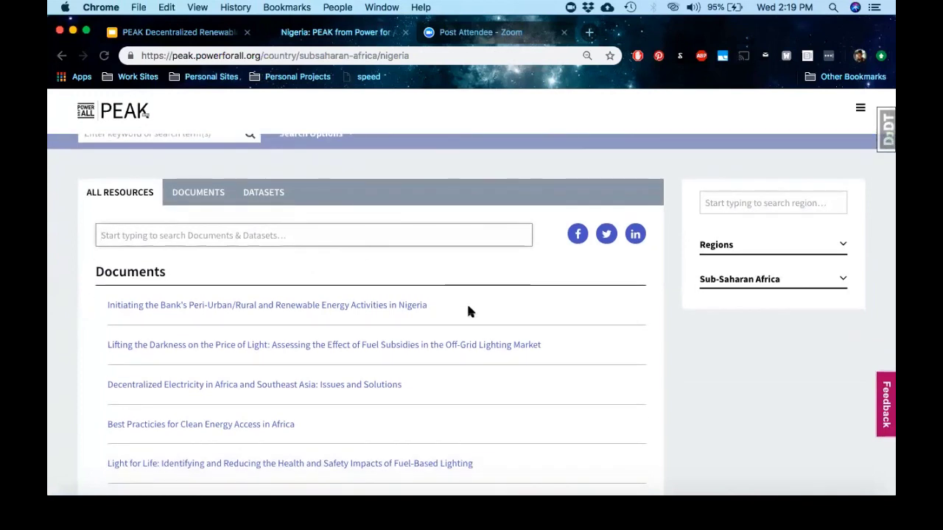
- Open the Geo Visualization tool and look over its world map and the list of available datasets
scroll(466, 302, "up", 3)
scroll(497, 196, "up", 2)
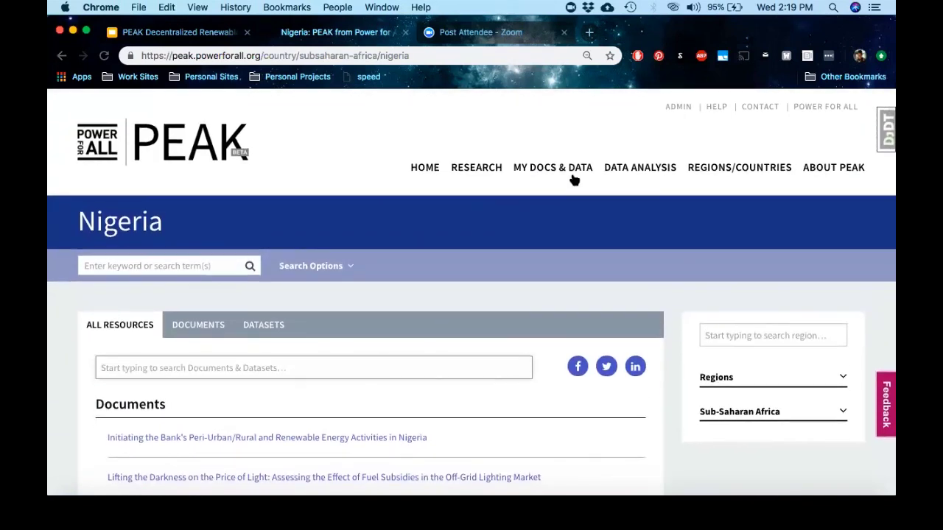
mouse_move(627, 177)
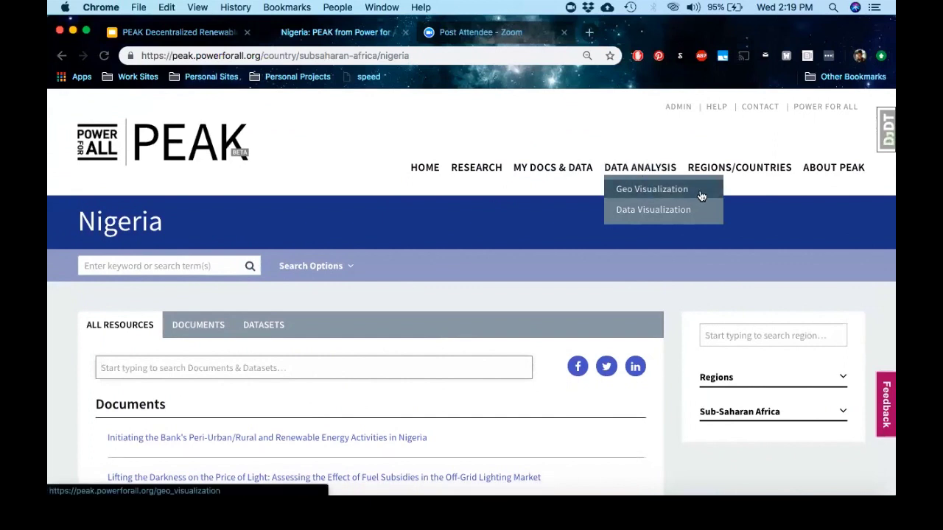
left_click(646, 193)
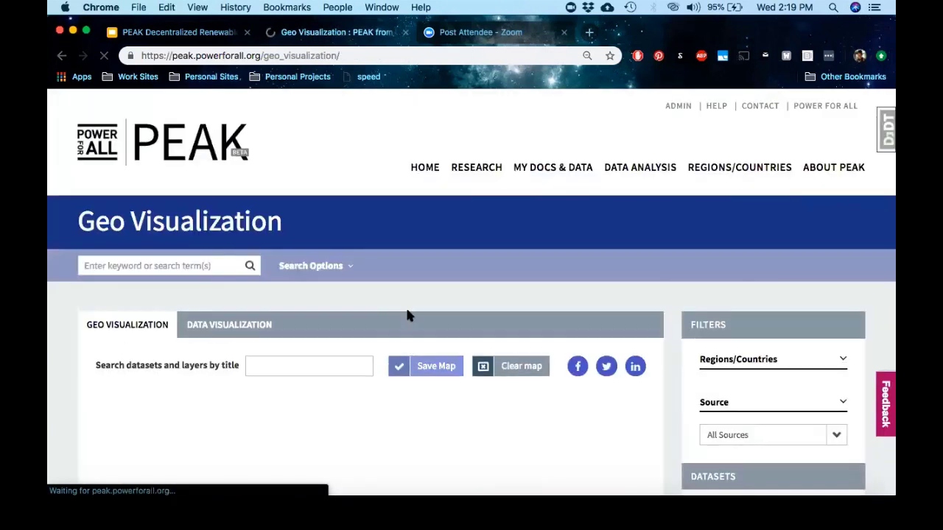
scroll(407, 310, "down", 5)
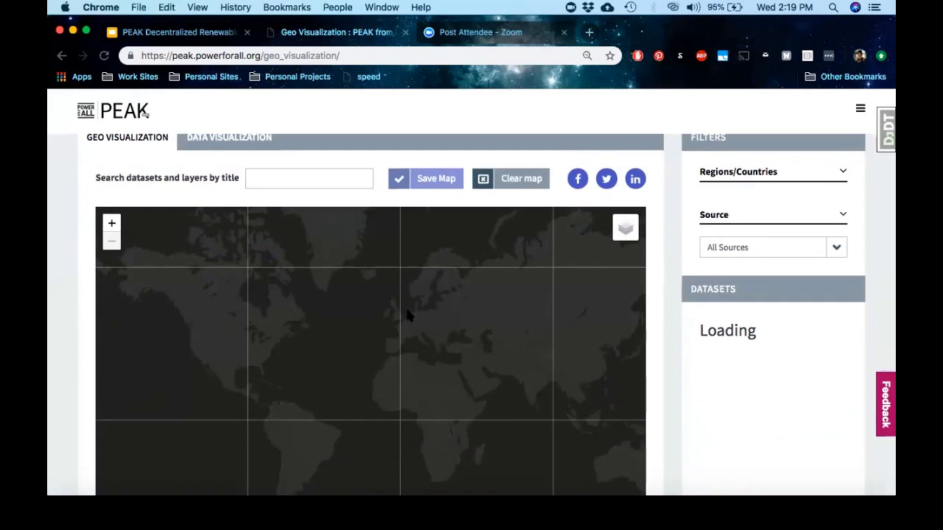
scroll(834, 375, "down", 2)
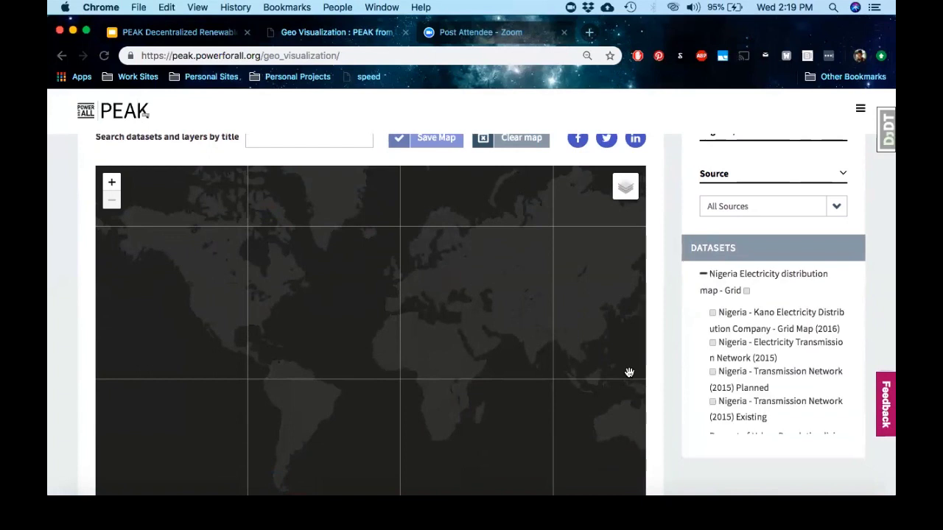
- Expand the Regions/Countries filter and look through its list of countries
scroll(733, 293, "up", 3)
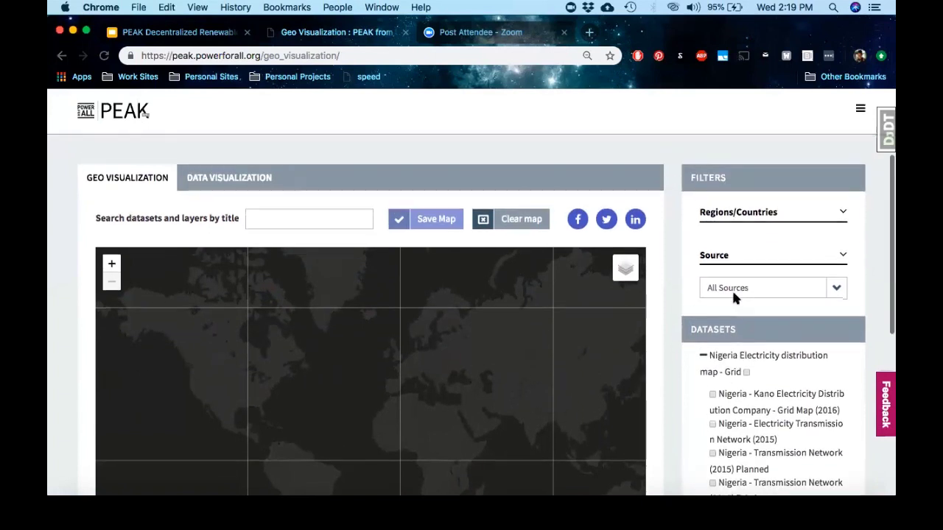
left_click(765, 215)
scroll(751, 344, "down", 2)
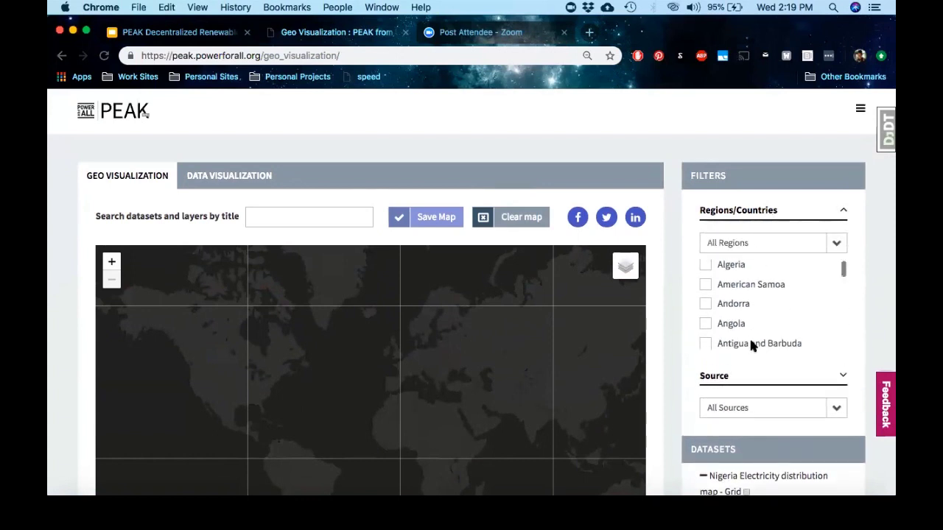
- Search the map datasets and layers by title for "kenya"
left_click(298, 213)
scroll(364, 181, "down", 2)
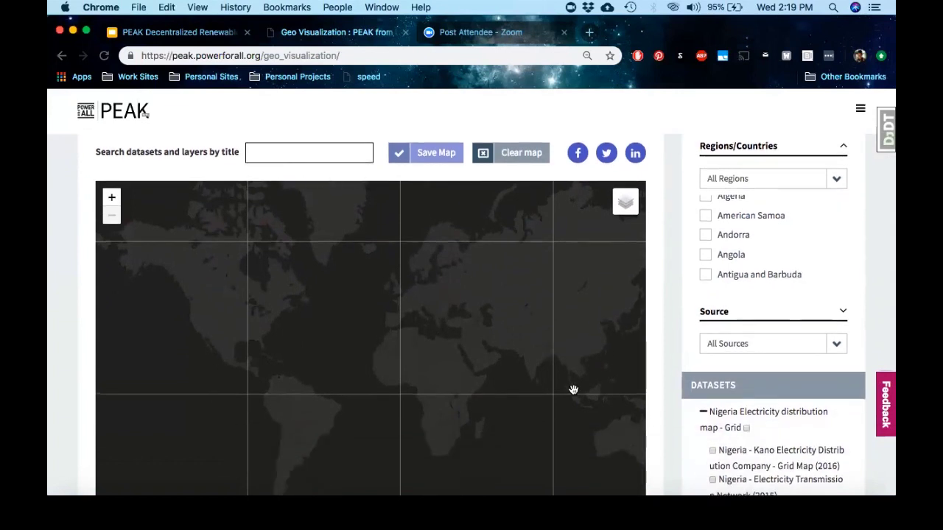
scroll(806, 436, "down", 3)
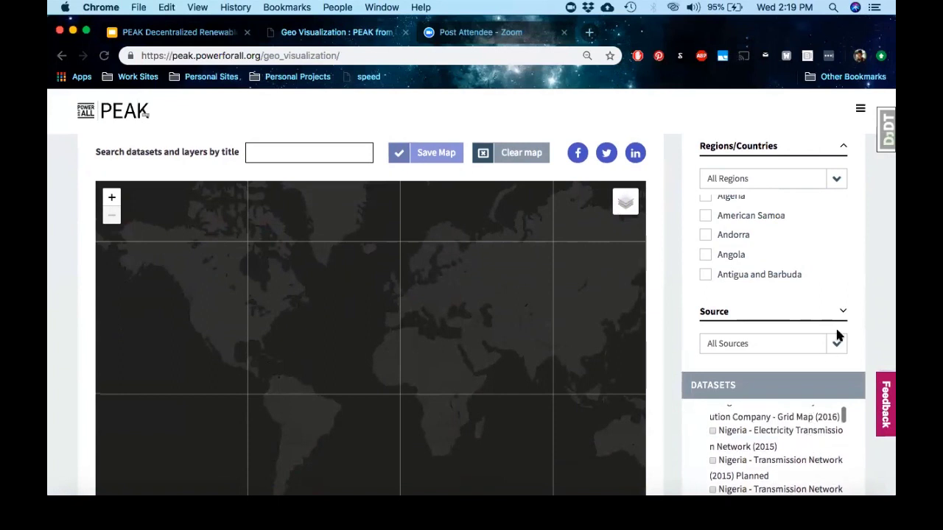
scroll(837, 335, "down", 1)
scroll(625, 273, "up", 1)
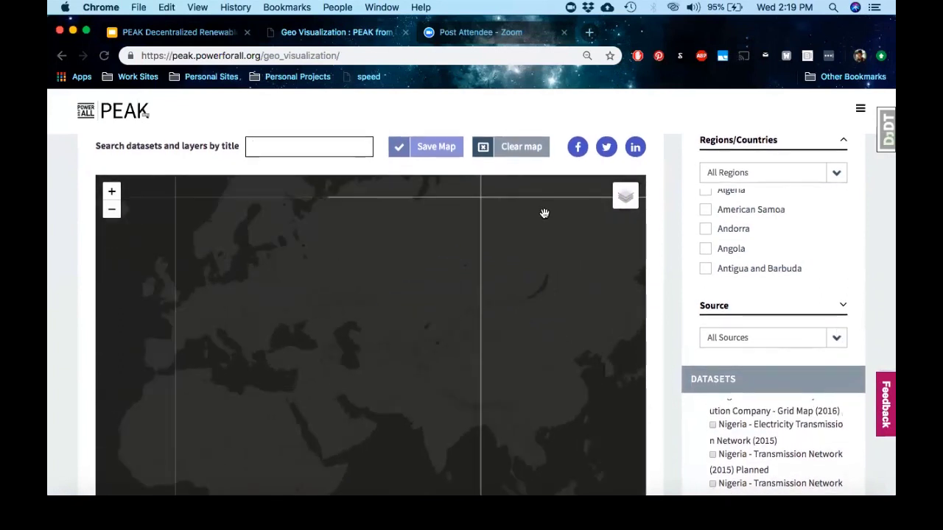
type("enya")
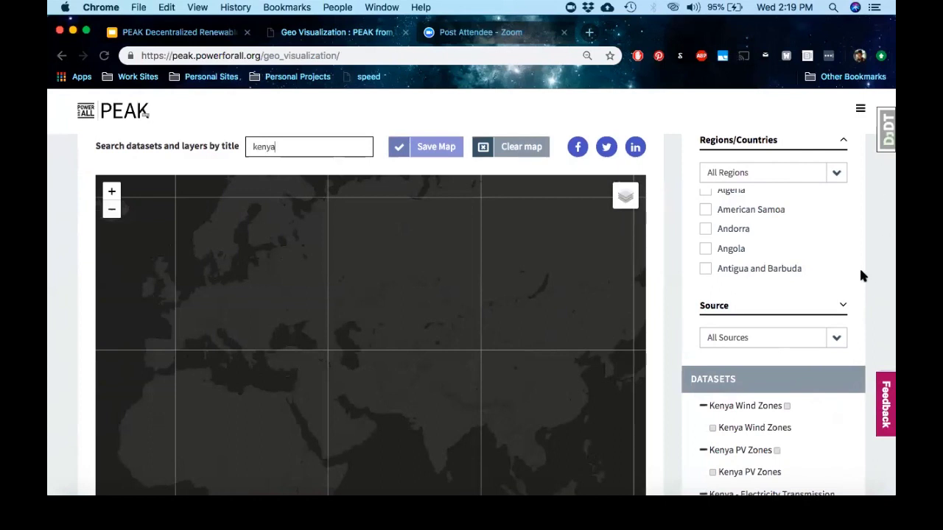
- Add the Kenya - Electricity Transmission Network and Kenya PV Zones datasets to the map
scroll(859, 271, "down", 3)
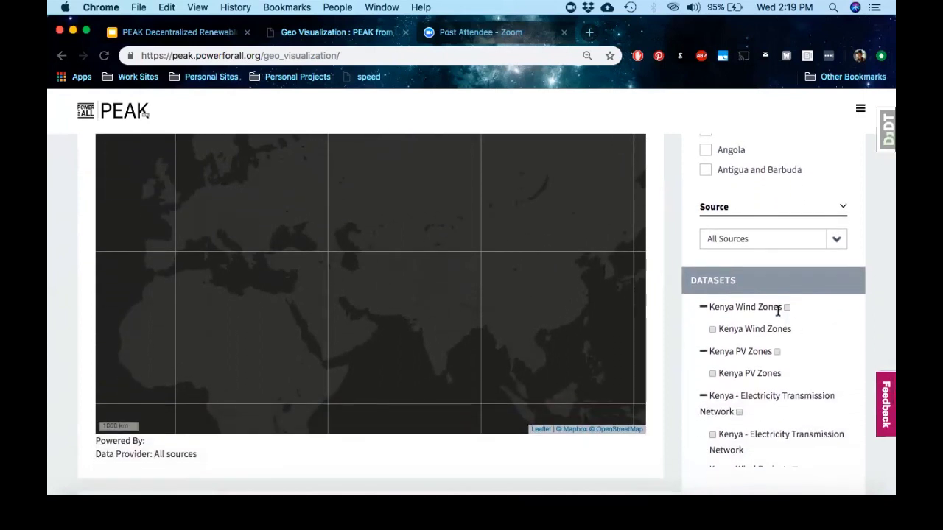
left_click(738, 412)
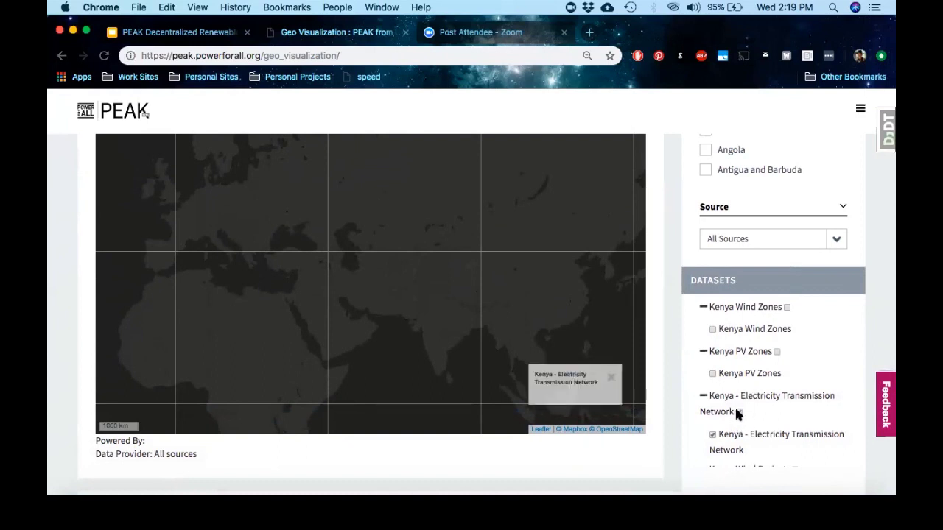
left_click(709, 374)
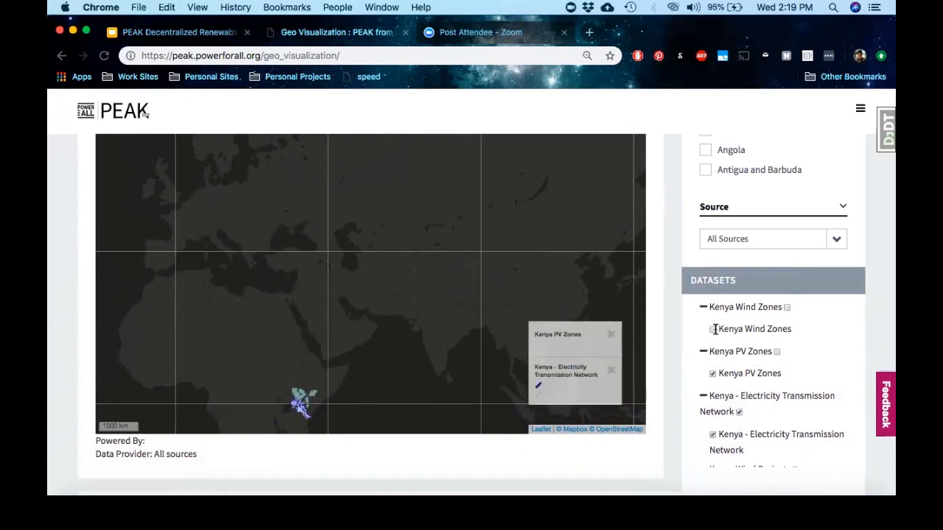
- Add the Kenya Wind Zones dataset to the map
left_click(712, 329)
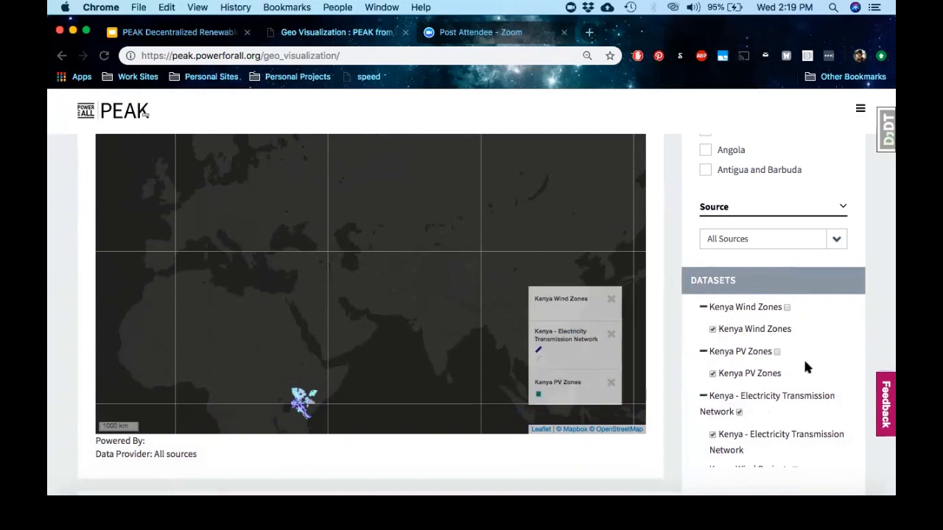
scroll(518, 228, "down", 1)
scroll(509, 236, "up", 1)
- Try the Light base map and look closer at the Kenya layers on it
scroll(749, 306, "up", 3)
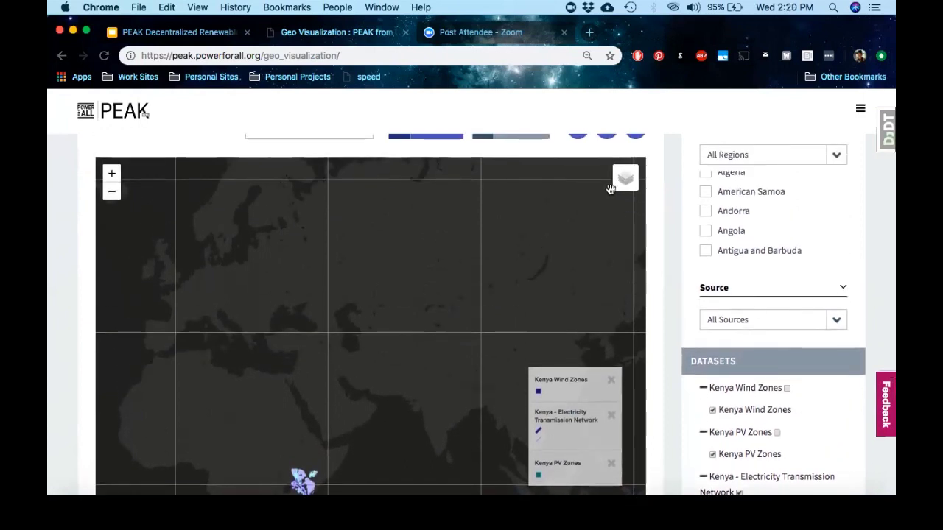
mouse_move(629, 193)
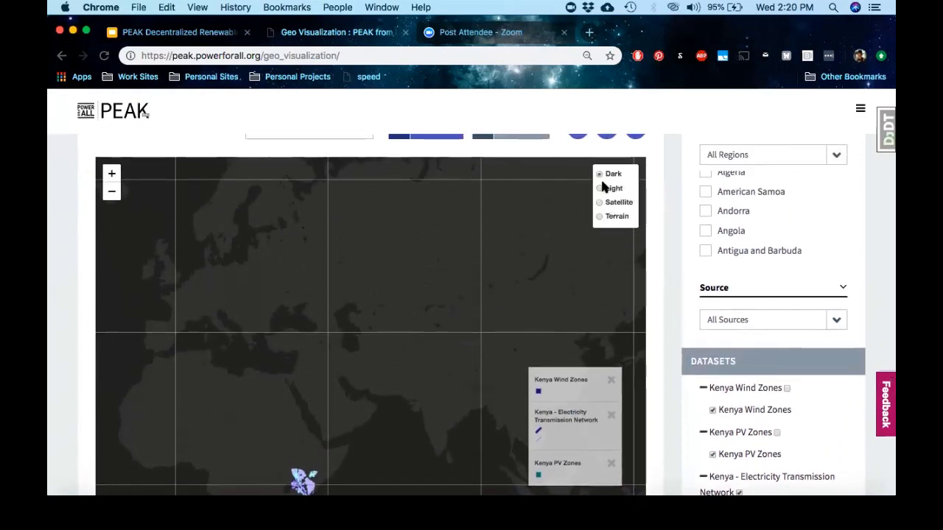
left_click(600, 188)
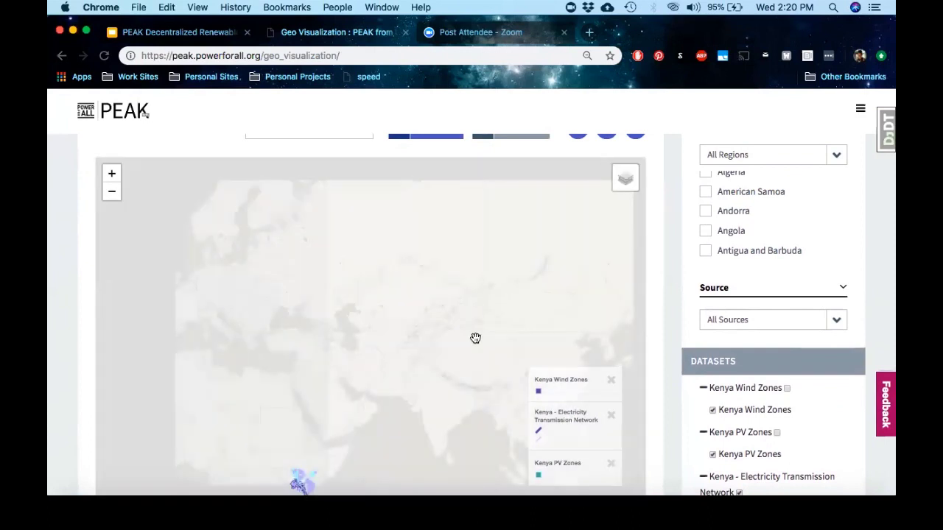
left_click_drag(361, 364, 423, 416)
scroll(476, 458, "up", 3)
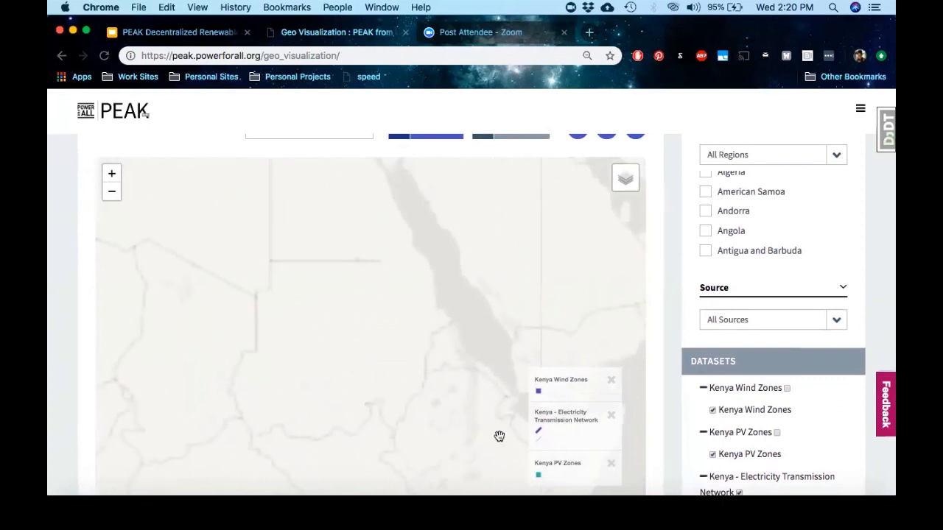
scroll(656, 330, "down", 3)
scroll(437, 341, "down", 3)
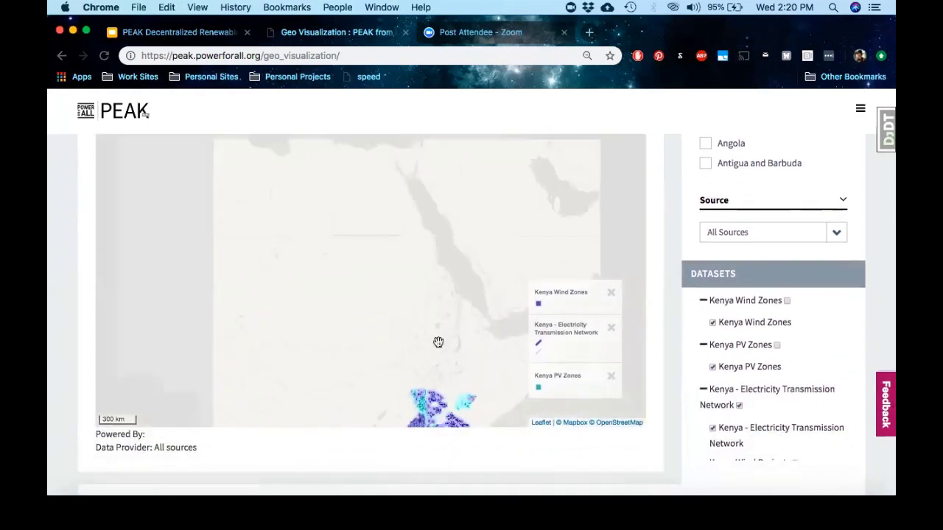
scroll(667, 204, "up", 2)
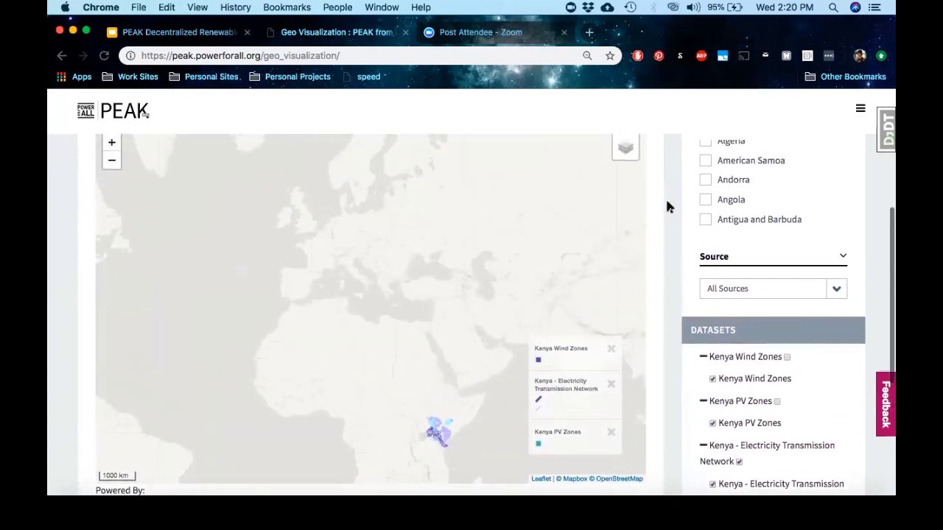
- Preview the Satellite and Terrain base maps and return the map to the Dark style
scroll(667, 206, "up", 1)
mouse_move(632, 197)
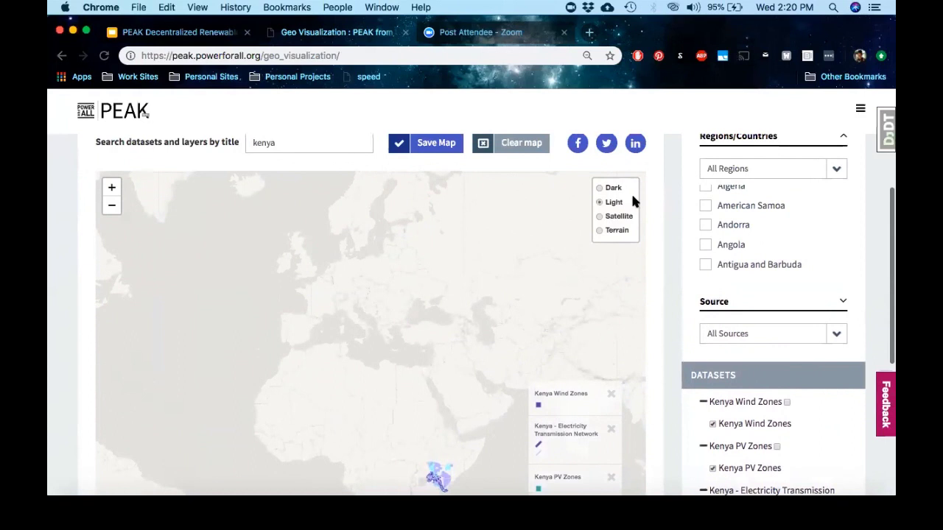
left_click(599, 217)
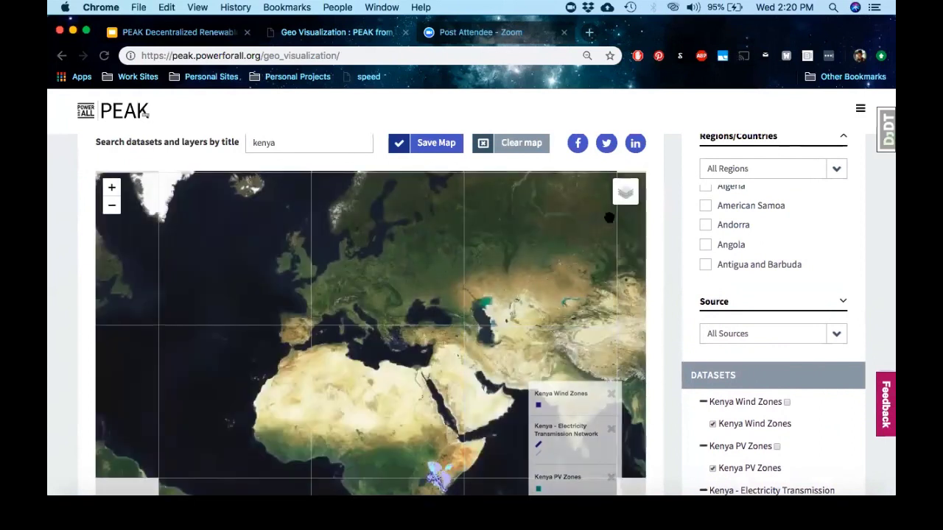
left_click(614, 202)
mouse_move(622, 210)
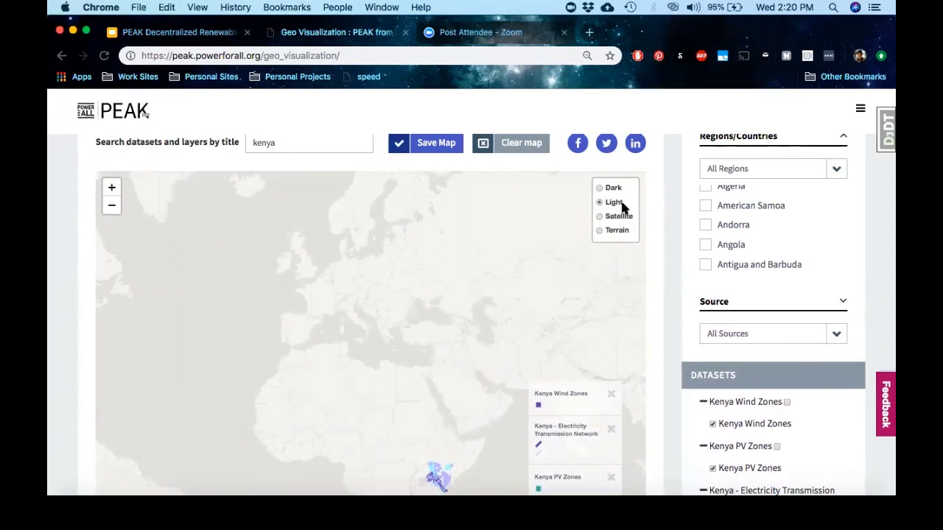
left_click(598, 231)
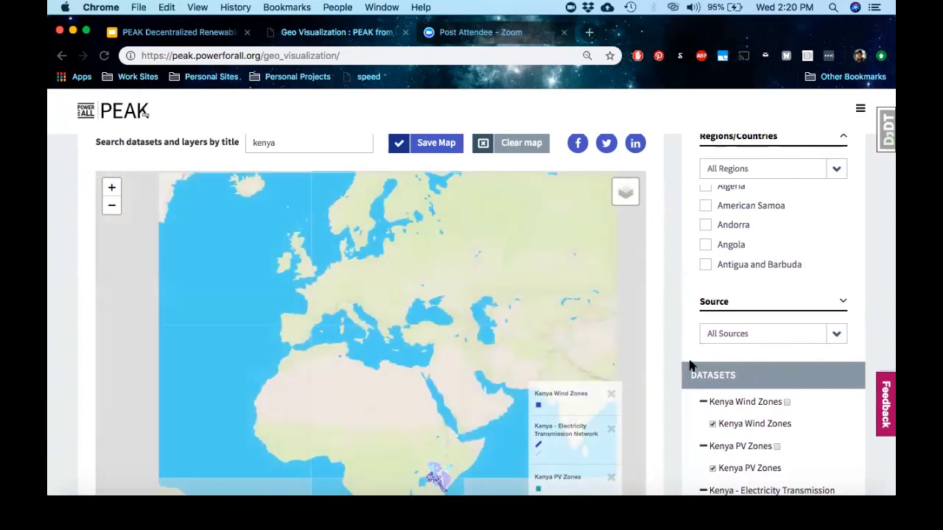
scroll(866, 393, "down", 2)
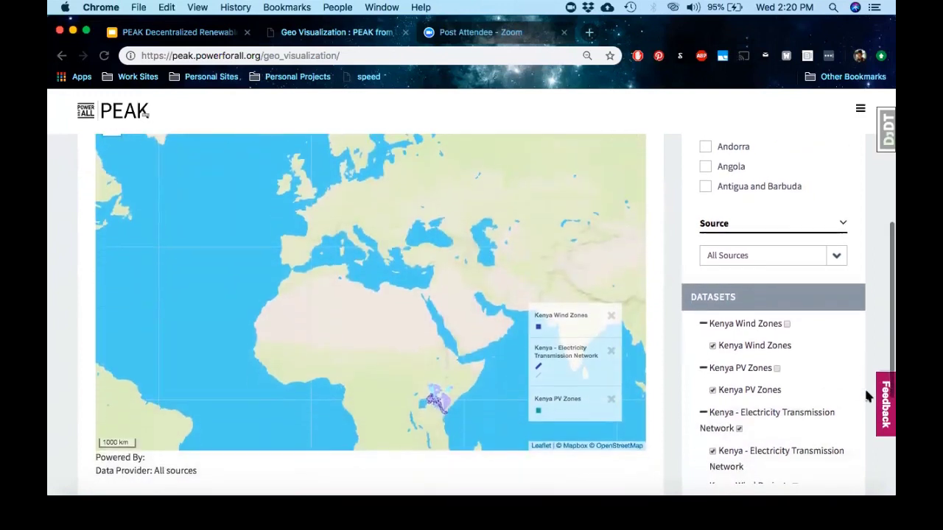
scroll(829, 376, "up", 3)
left_click(603, 212)
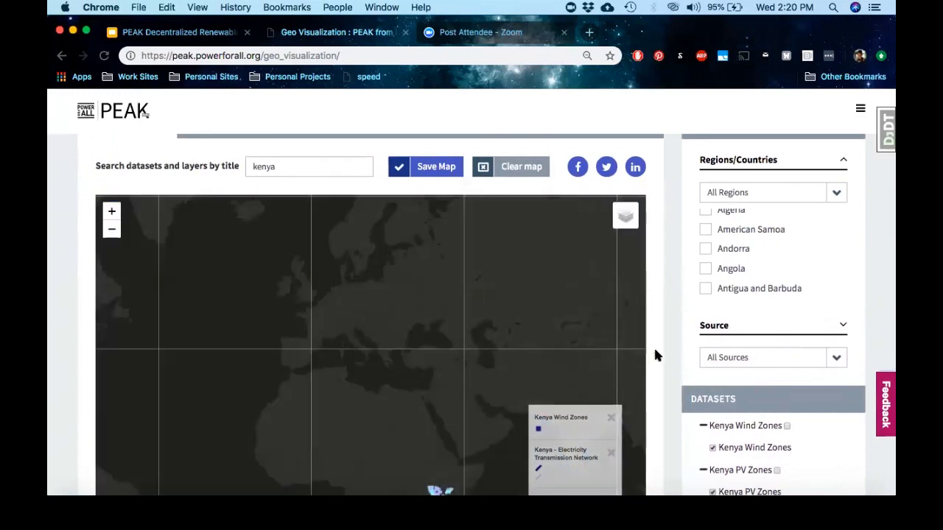
- Open the save form for the map, look over who can be allowed to view it, and close it without saving
left_click(432, 175)
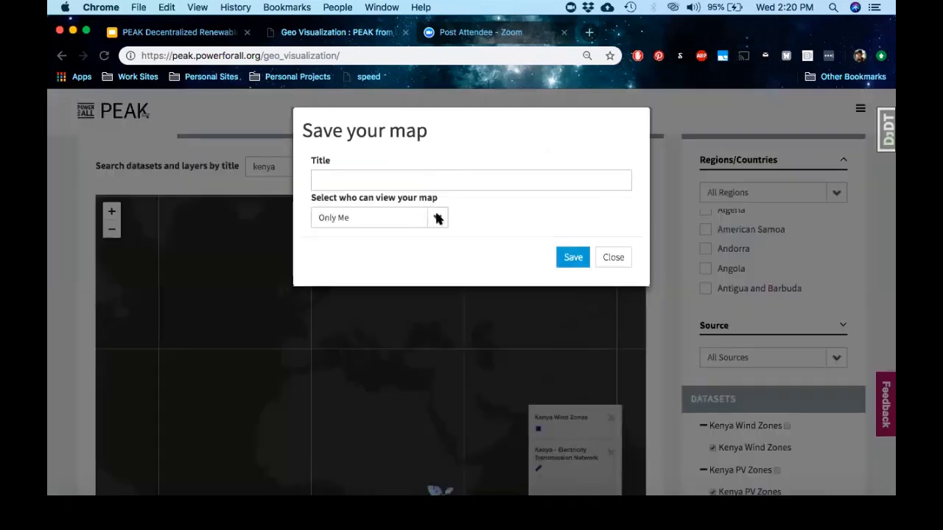
left_click(437, 217)
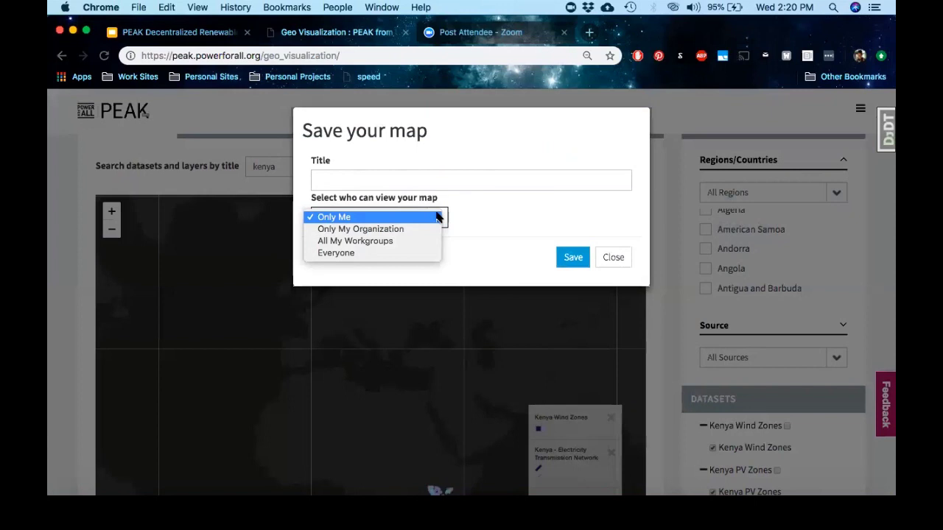
left_click(440, 217)
left_click(613, 257)
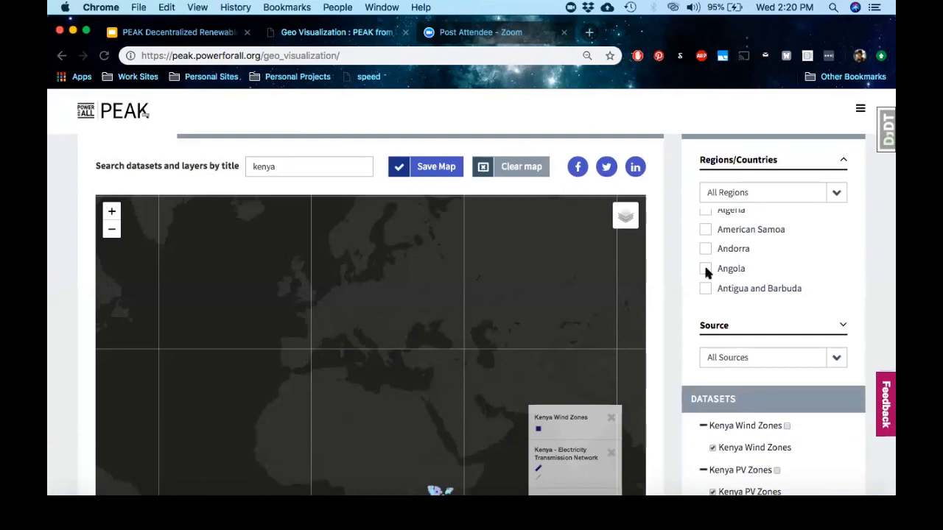
- Examine the wind zone, PV zone and transmission network layers over Kenya up close
left_click(784, 508)
scroll(842, 360, "down", 2)
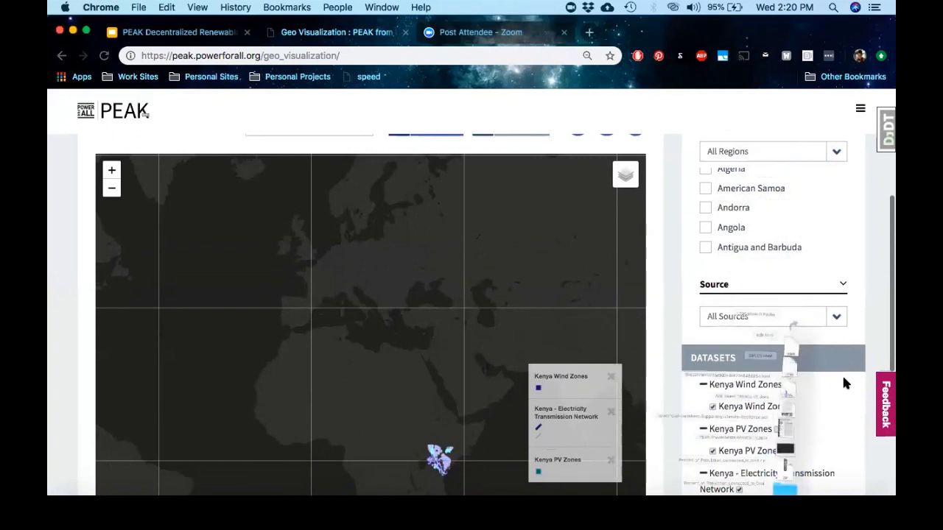
scroll(691, 359, "down", 1)
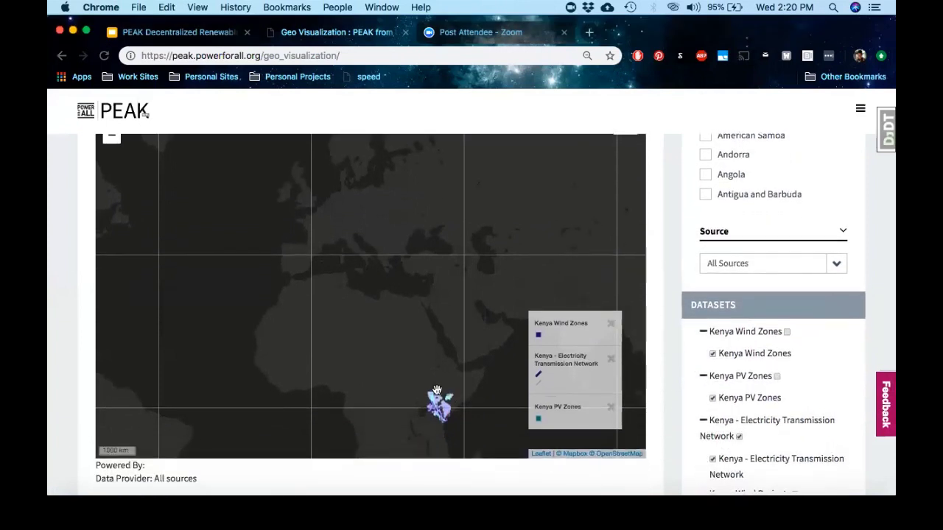
scroll(436, 390, "up", 1)
scroll(437, 390, "up", 2)
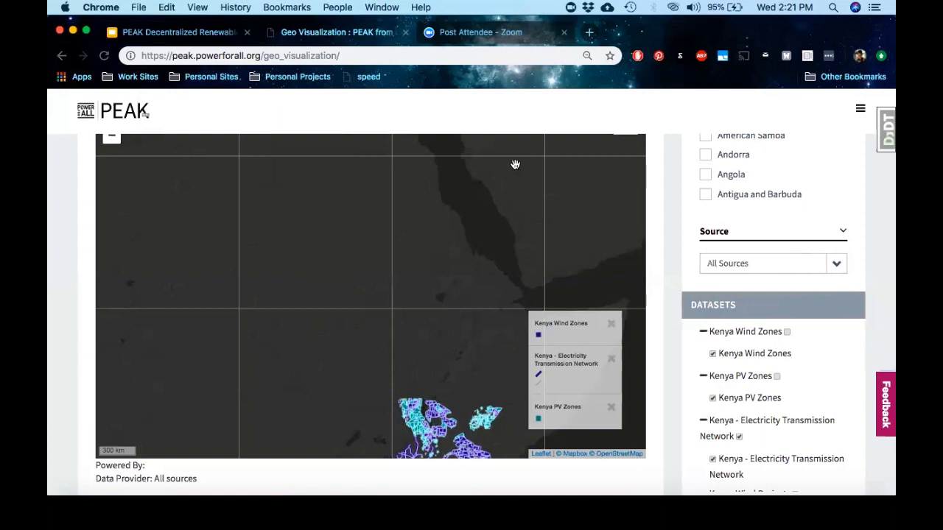
- Open the Data Visualization tool and look over its empty chart and filters
scroll(515, 164, "up", 3)
scroll(587, 134, "up", 5)
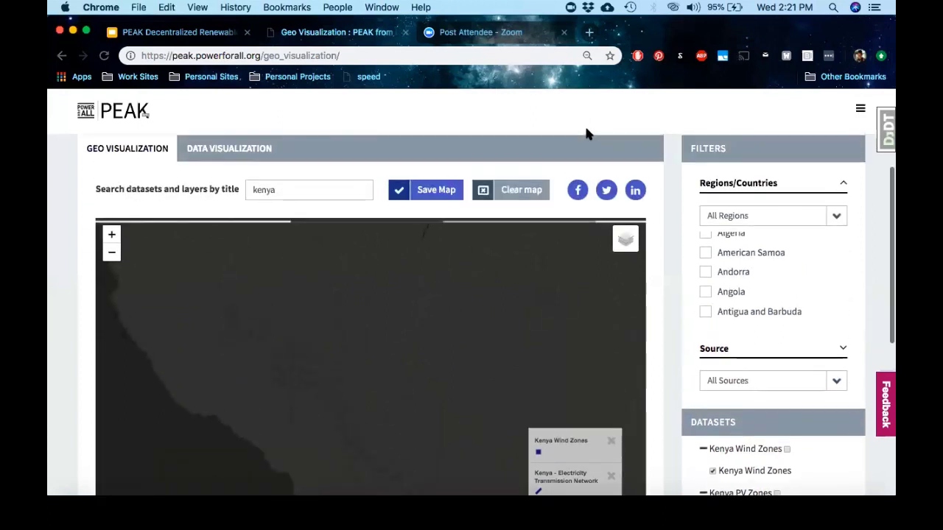
left_click(220, 247)
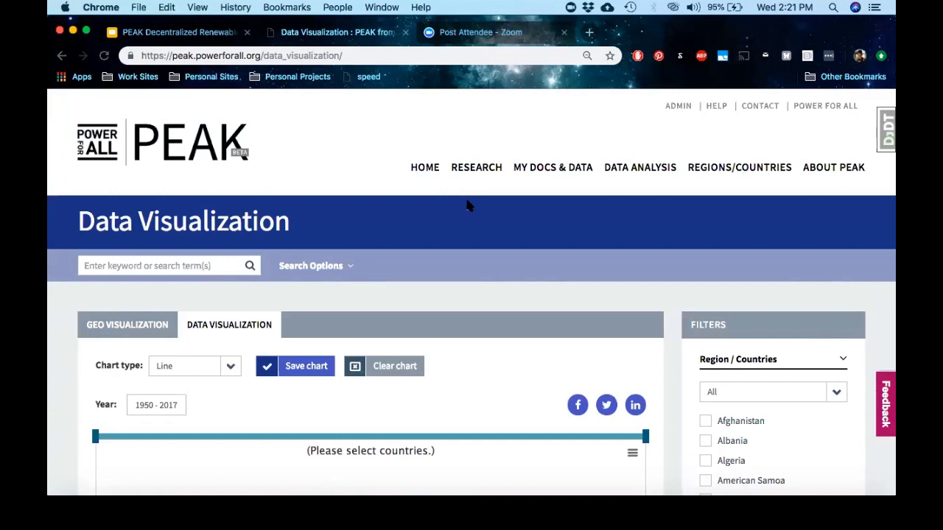
scroll(599, 193, "down", 3)
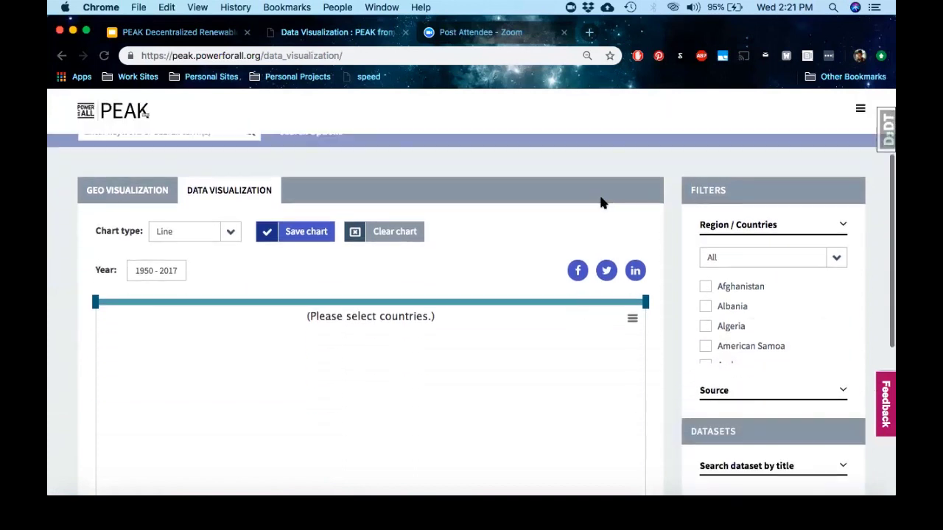
scroll(850, 317, "down", 1)
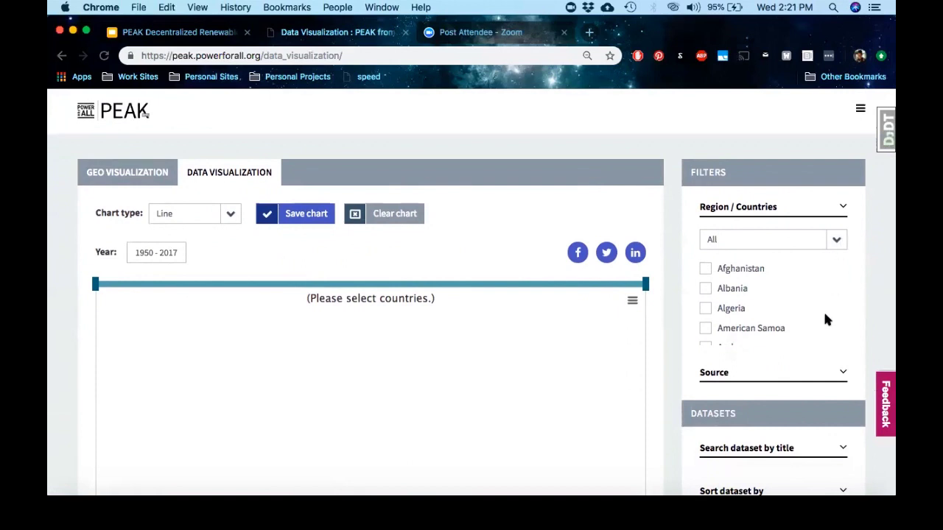
- Look through the Region / Countries list and the available data sources, leaving the source on All
scroll(825, 320, "down", 2)
left_click(845, 372)
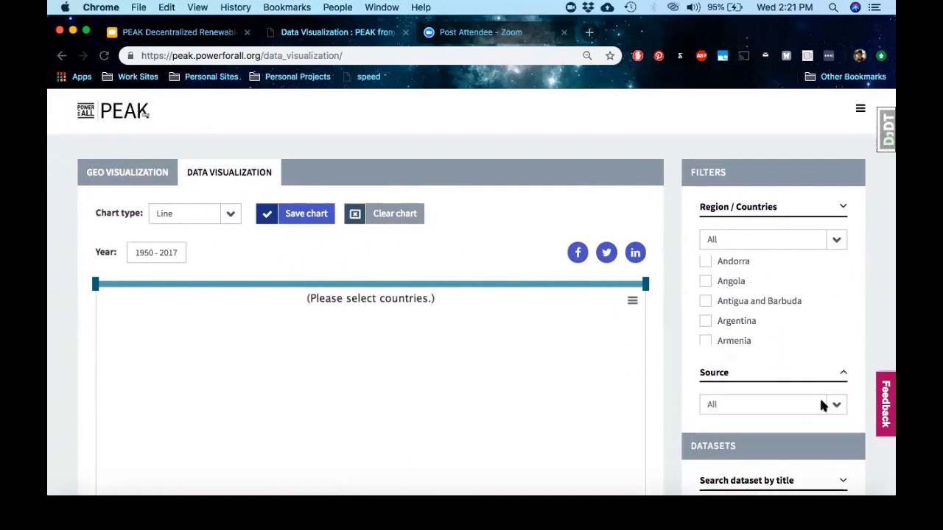
left_click(836, 409)
scroll(810, 460, "down", 3)
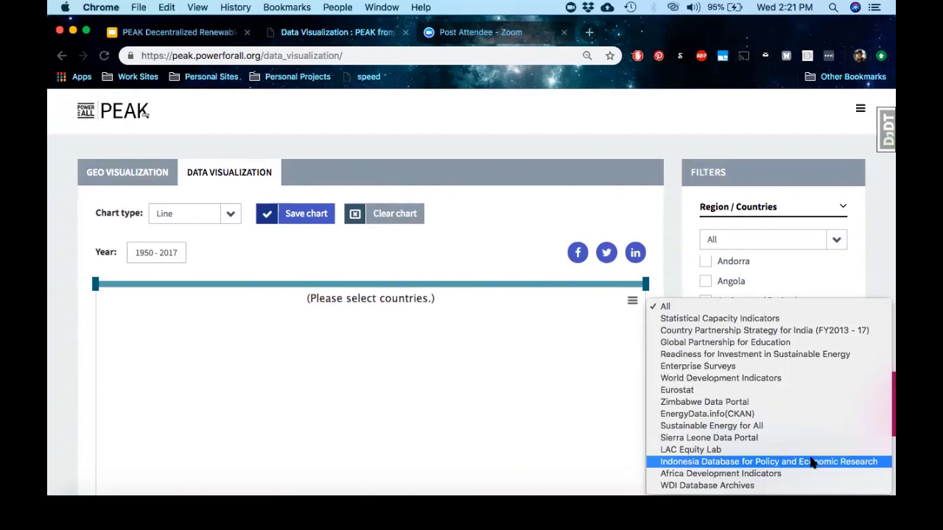
left_click(869, 287)
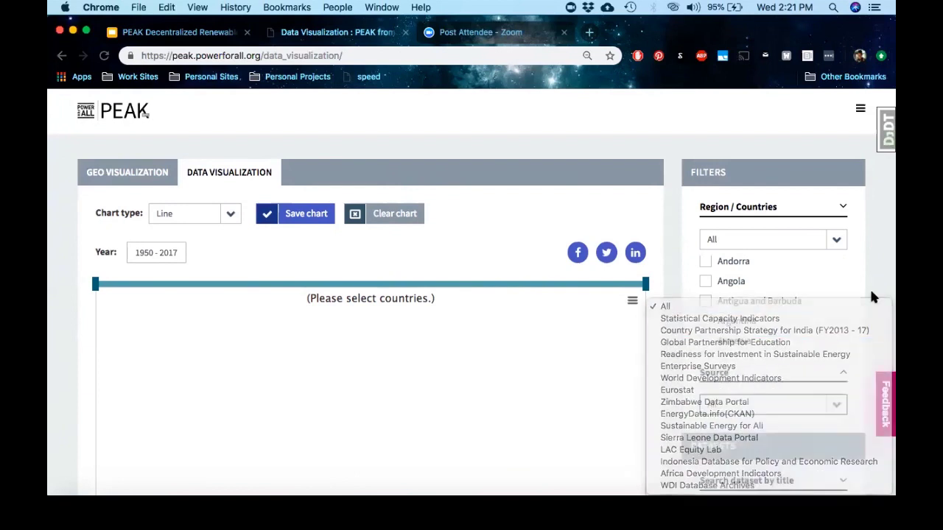
- Chart the Access to clean fuels and technologies for cooking (% of population) dataset for Angola
scroll(886, 324, "down", 3)
scroll(827, 432, "down", 2)
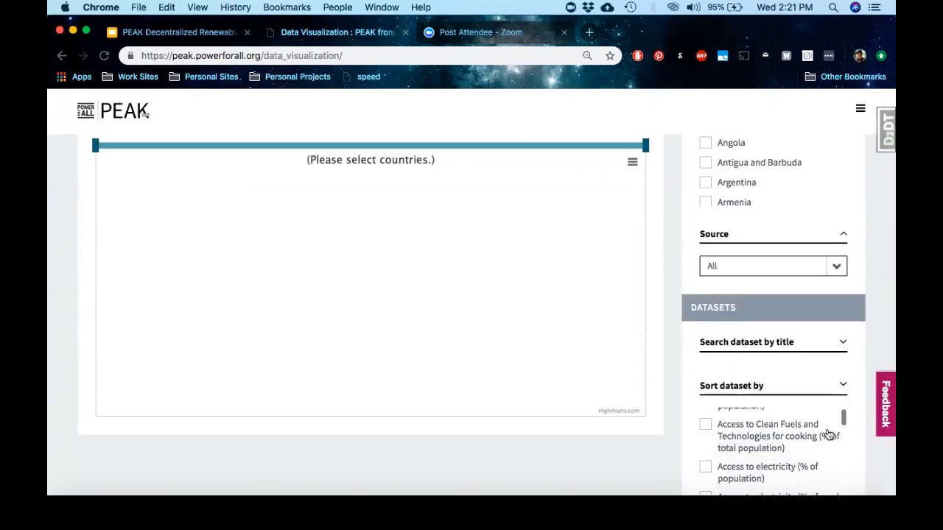
scroll(800, 354, "up", 2)
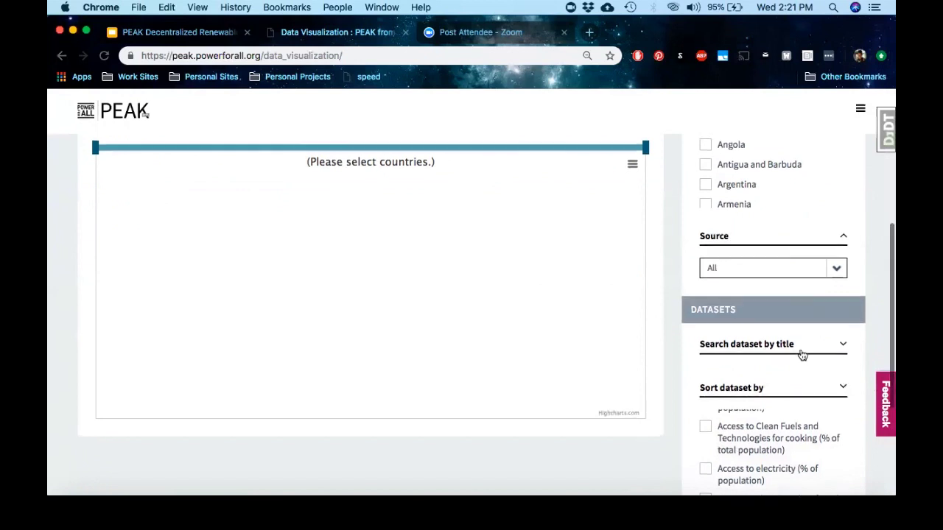
left_click(704, 207)
scroll(859, 273, "down", 3)
scroll(716, 345, "up", 1)
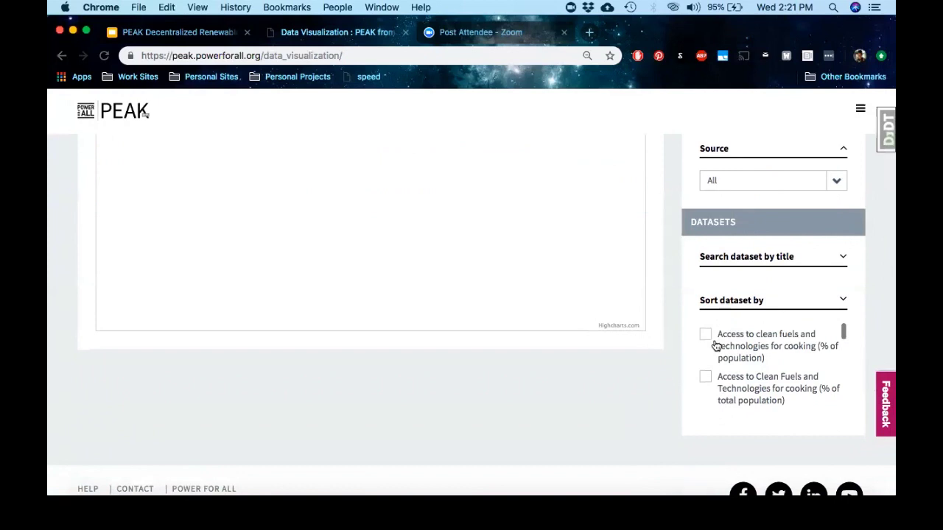
left_click(704, 341)
scroll(575, 417, "up", 4)
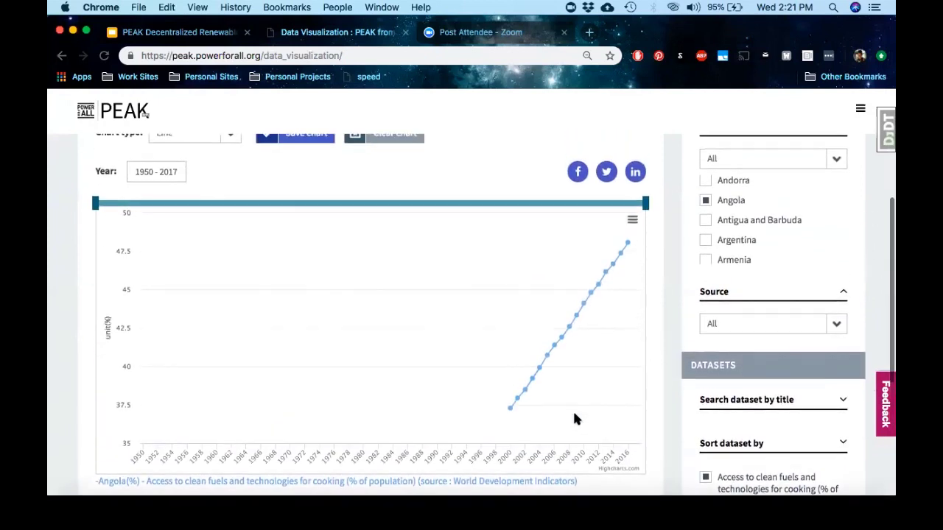
- Narrow the chart's year range to 1965 - 2011
left_click_drag(95, 203, 219, 204)
left_click_drag(645, 204, 596, 204)
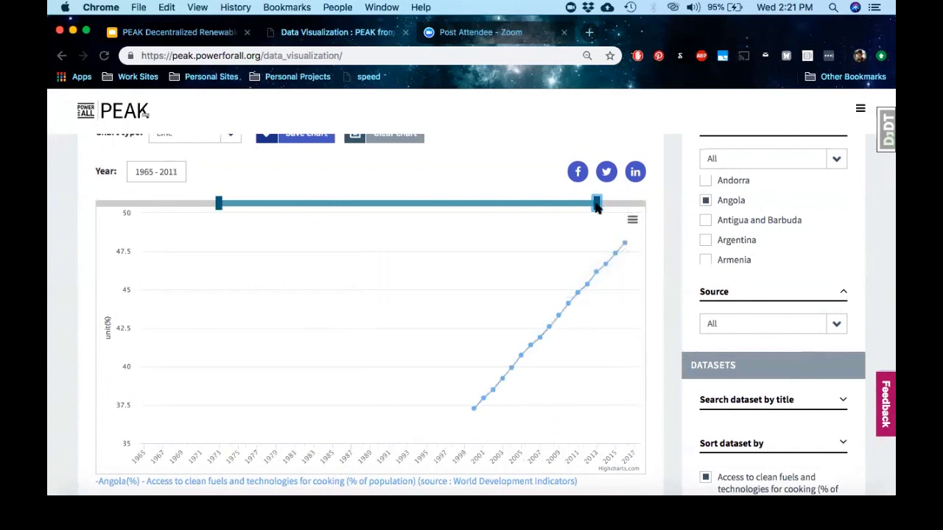
scroll(403, 301, "up", 2)
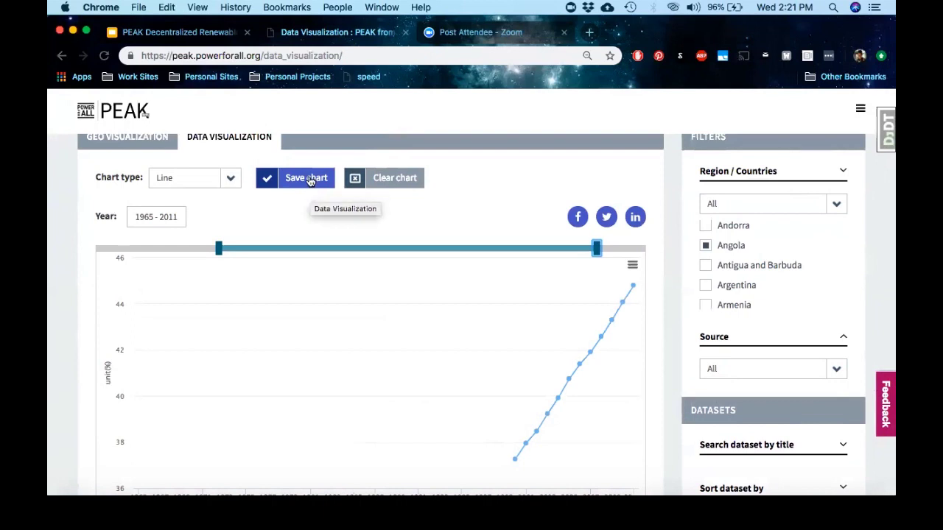
- Open the option to save the chart and close it without saving
left_click(309, 179)
left_click(639, 122)
scroll(469, 209, "down", 1)
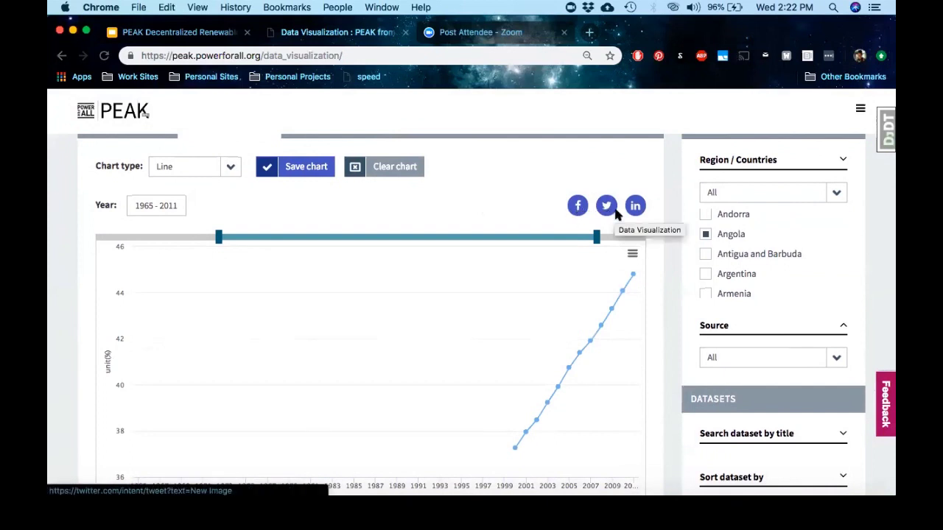
- Check the chart's own options menu, look over the rest of the page and return to the main site navigation
left_click(632, 255)
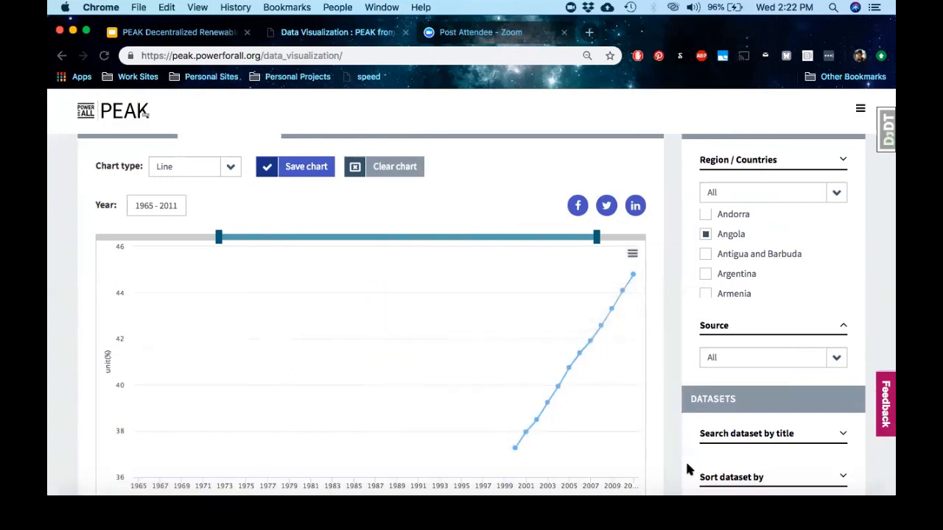
scroll(687, 468, "down", 1)
scroll(686, 469, "down", 1)
scroll(685, 468, "up", 4)
scroll(490, 228, "up", 4)
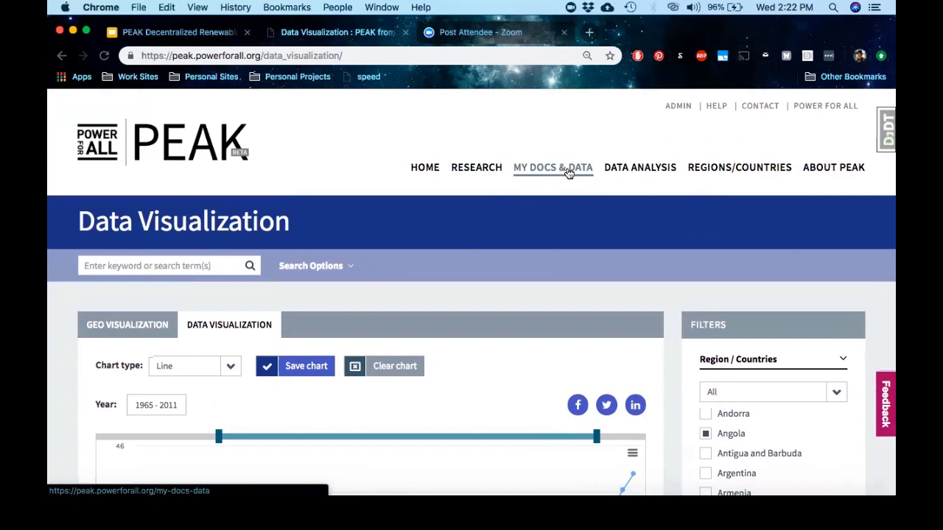
- Open the saved Maps & Charts list within My Docs & Data
left_click(568, 172)
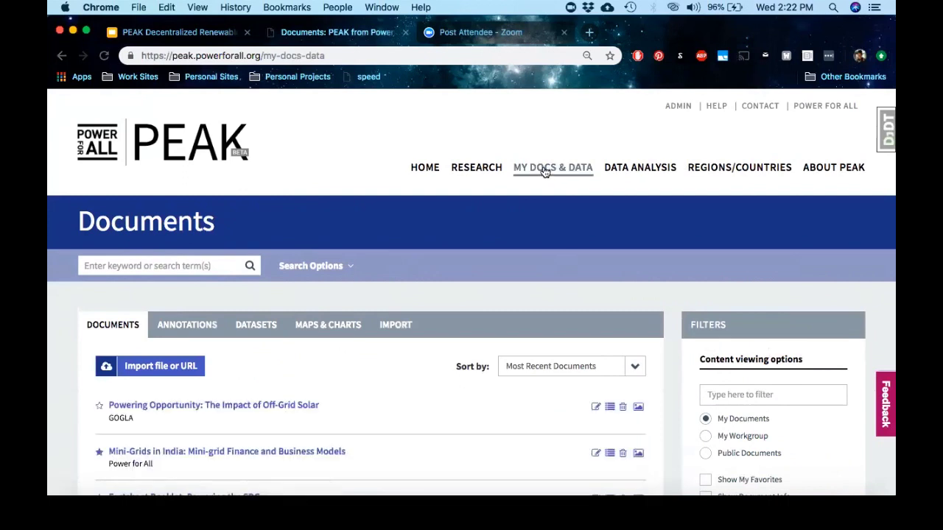
scroll(408, 214, "down", 2)
left_click(326, 224)
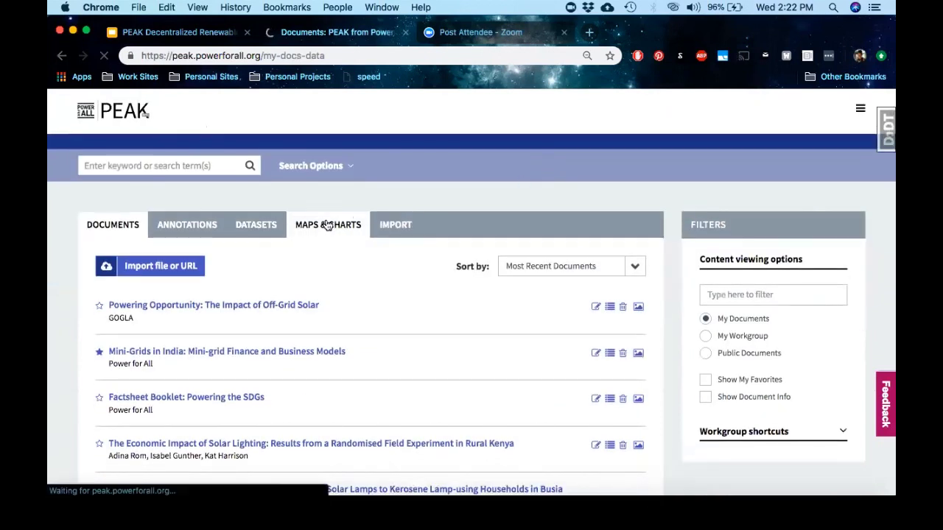
scroll(501, 302, "down", 3)
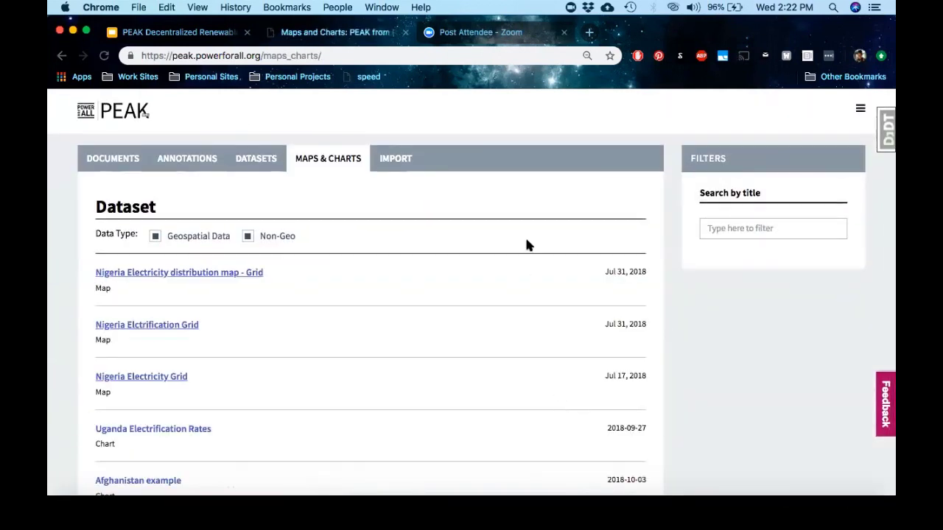
- Look over the saved maps and charts, and exclude Non-Geo items so that only Geospatial Data is listed
scroll(525, 246, "down", 2)
scroll(471, 343, "up", 1)
scroll(469, 343, "up", 1)
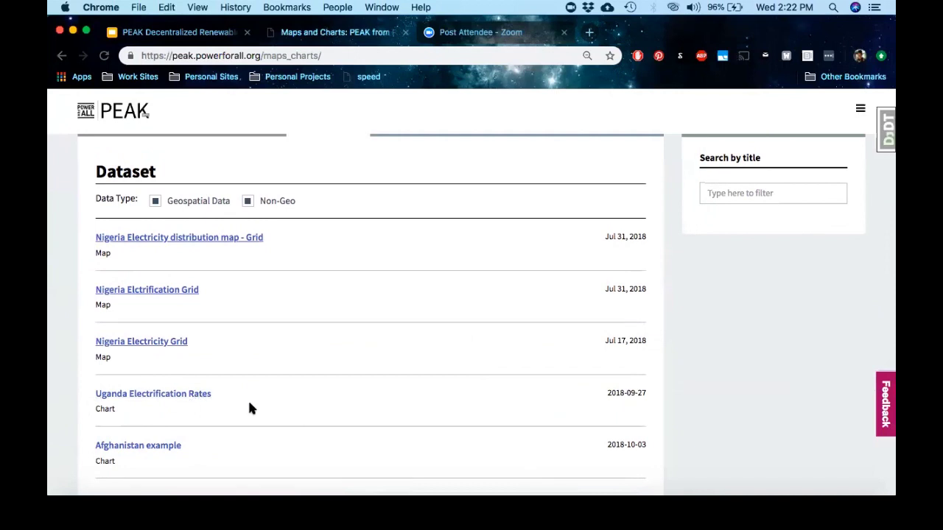
scroll(249, 403, "up", 2)
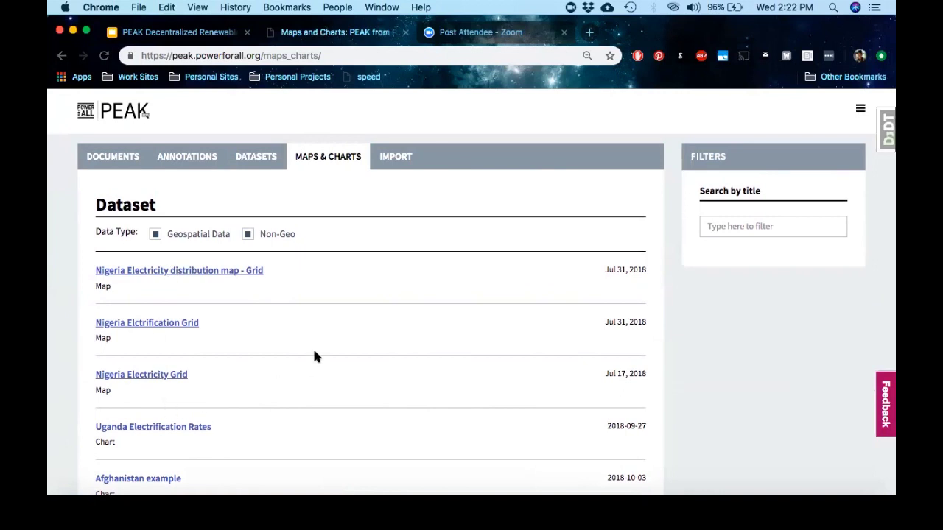
scroll(311, 312, "down", 2)
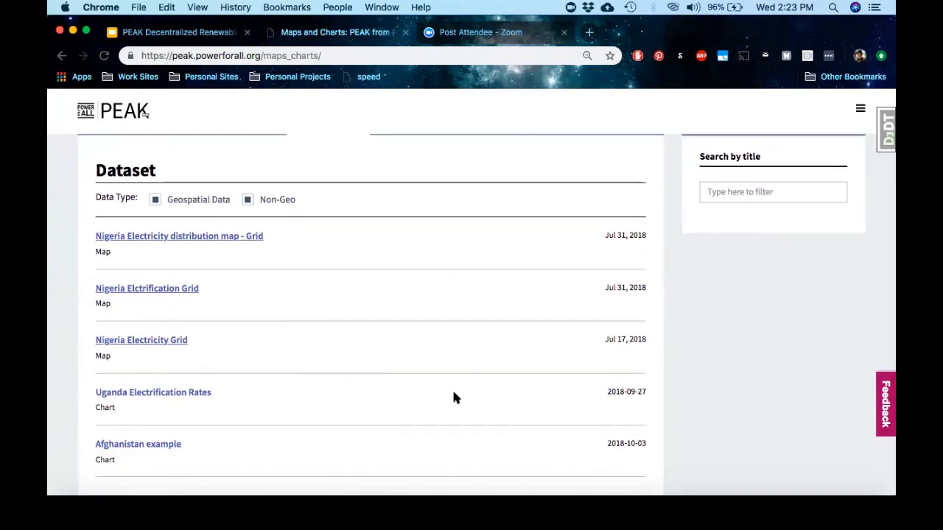
scroll(453, 398, "up", 2)
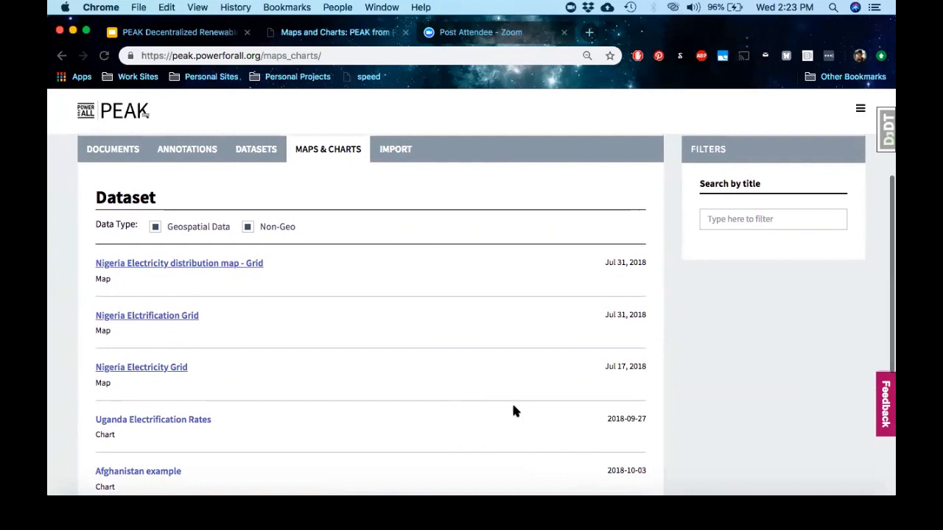
scroll(545, 421, "up", 4)
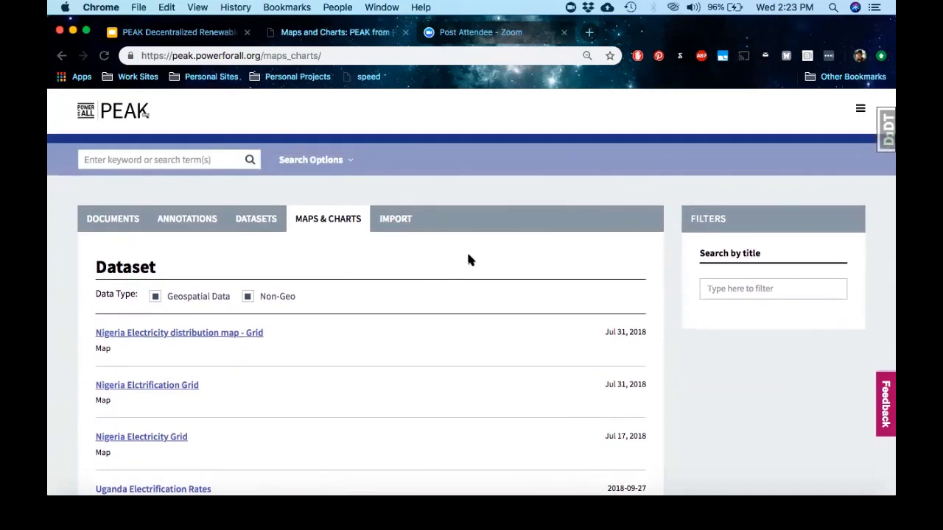
scroll(469, 259, "down", 1)
left_click(248, 289)
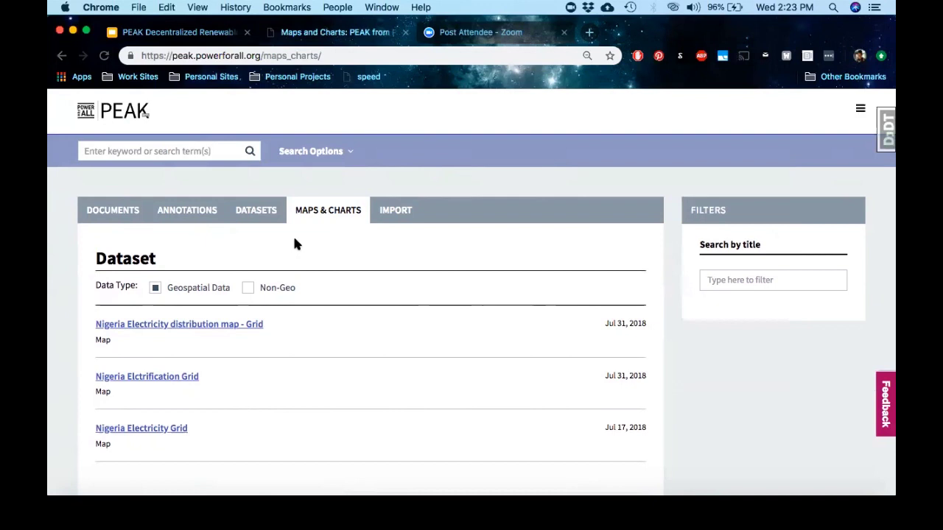
- Open the Annotations list in My Docs & Data and review the saved comments and their source documents
left_click(193, 209)
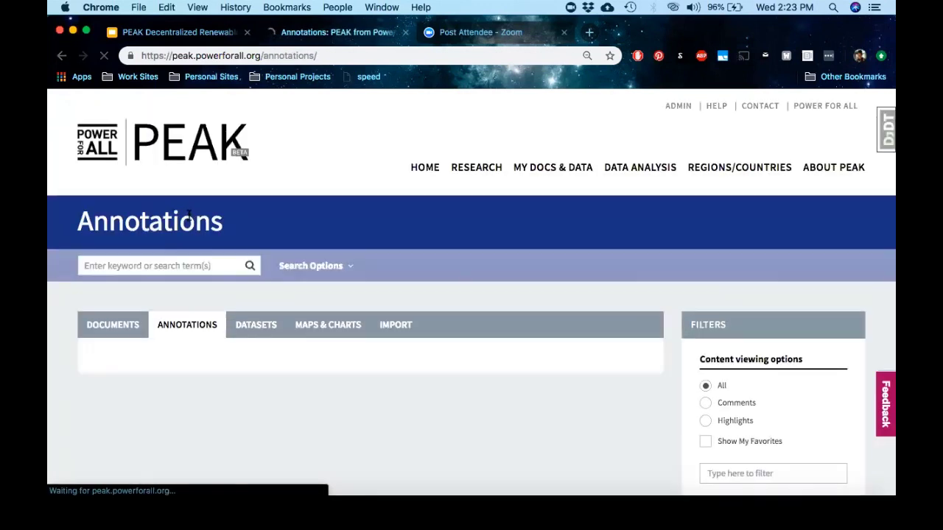
scroll(331, 240, "down", 2)
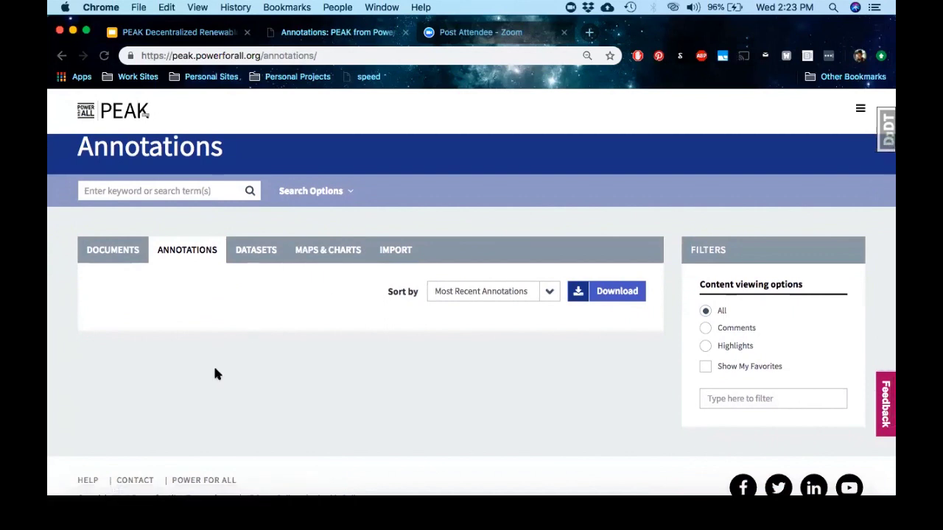
scroll(213, 368, "down", 1)
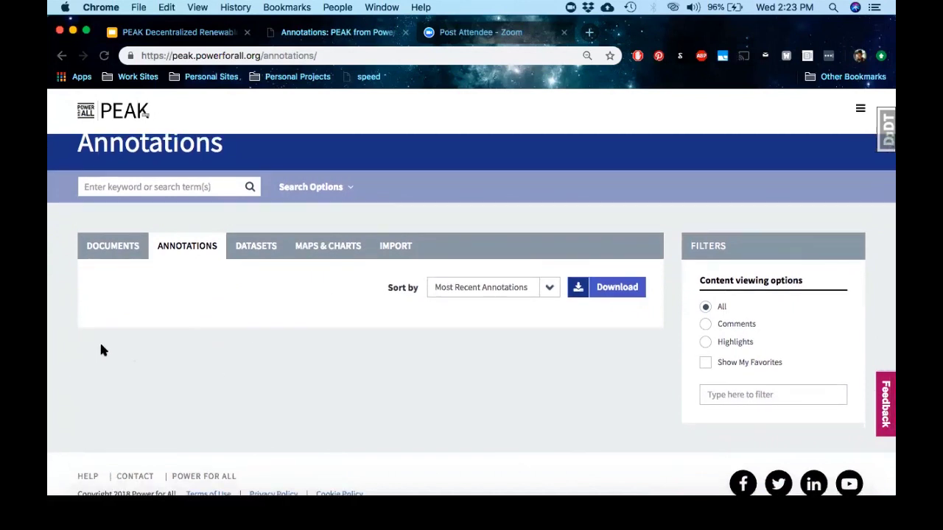
scroll(102, 349, "down", 1)
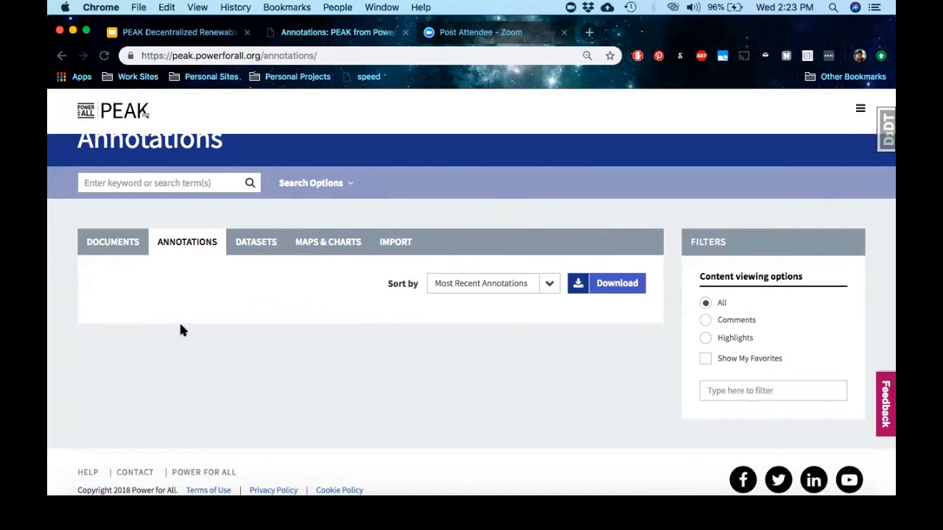
scroll(178, 320, "down", 1)
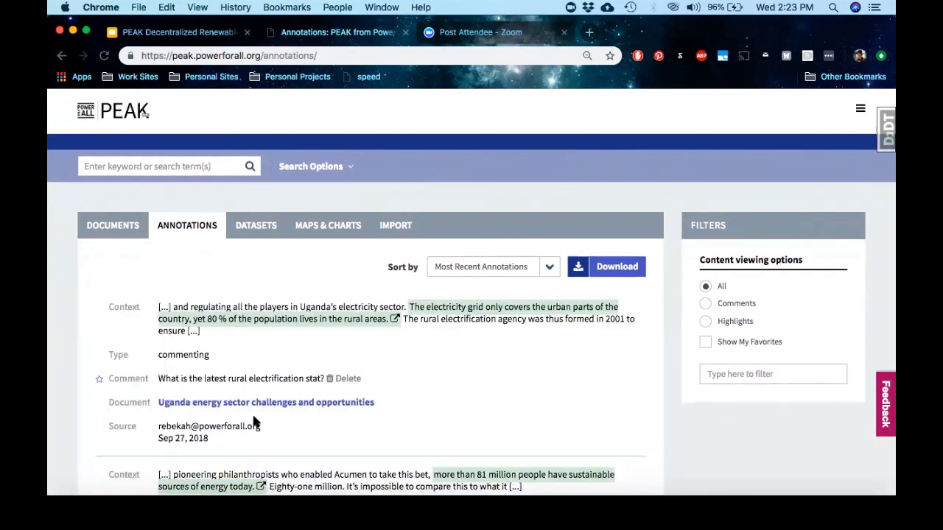
scroll(390, 390, "up", 1)
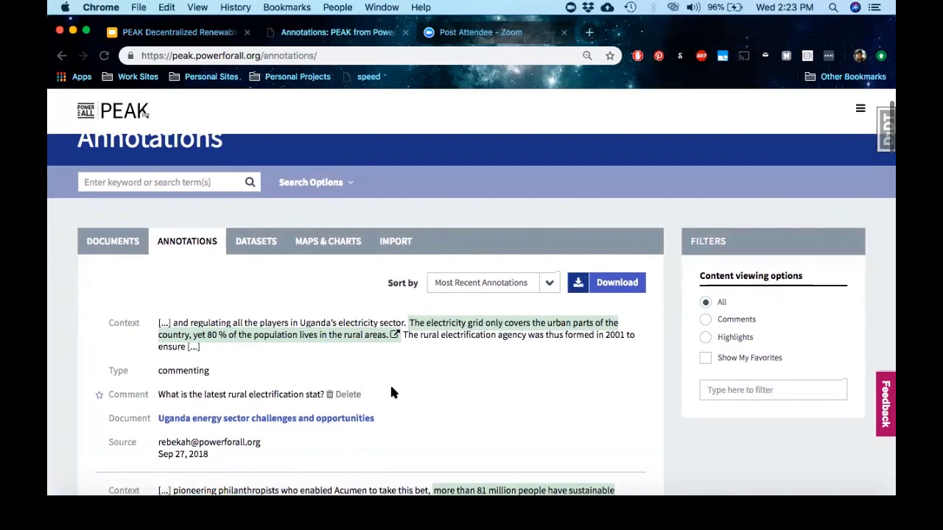
scroll(391, 393, "up", 3)
scroll(297, 349, "down", 1)
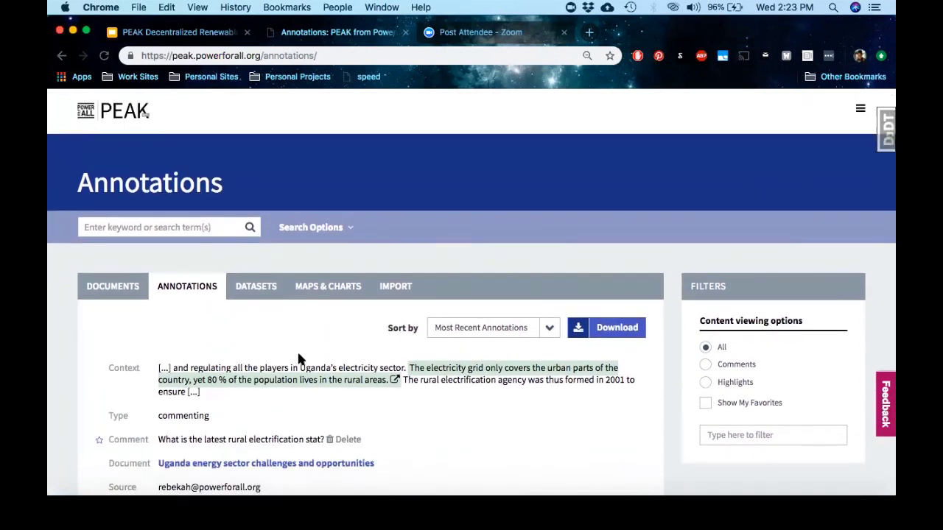
scroll(299, 359, "up", 2)
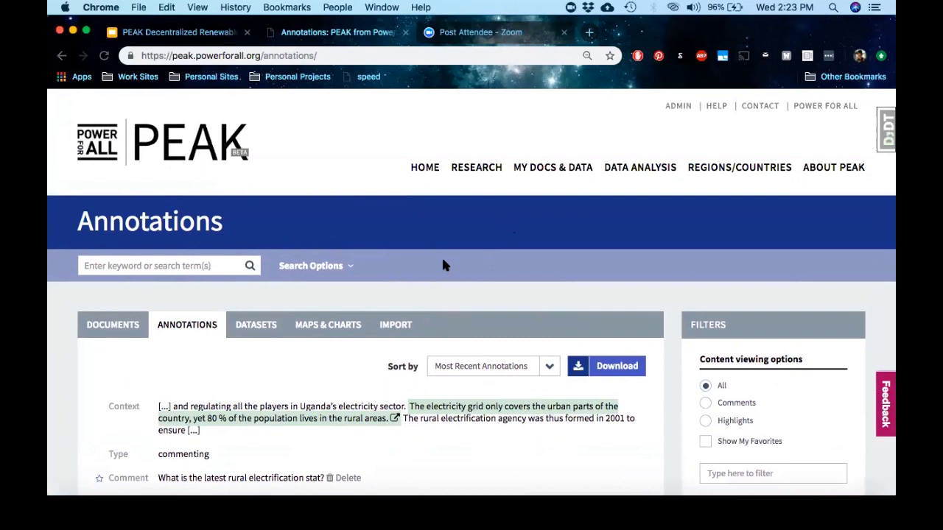
- Open the Import page and check the choices for who can view an upload, keeping Only Me
left_click(377, 335)
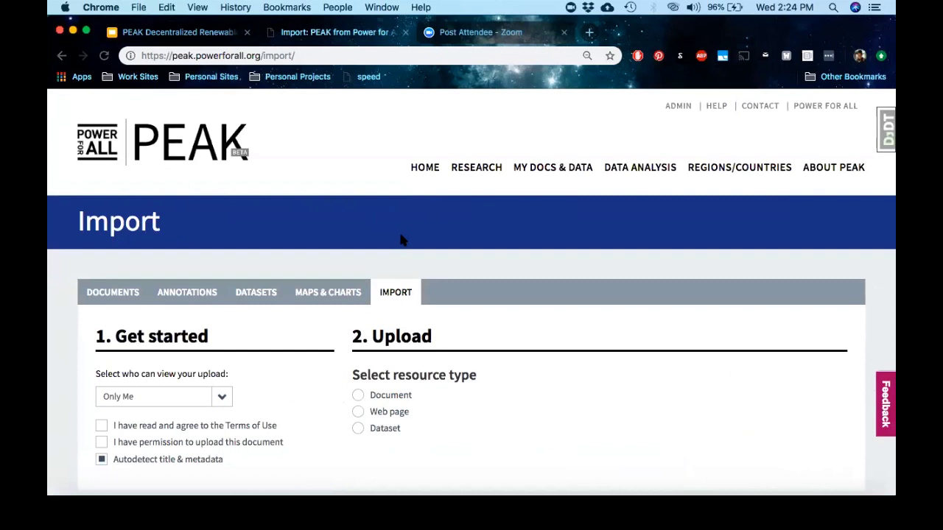
scroll(401, 240, "down", 3)
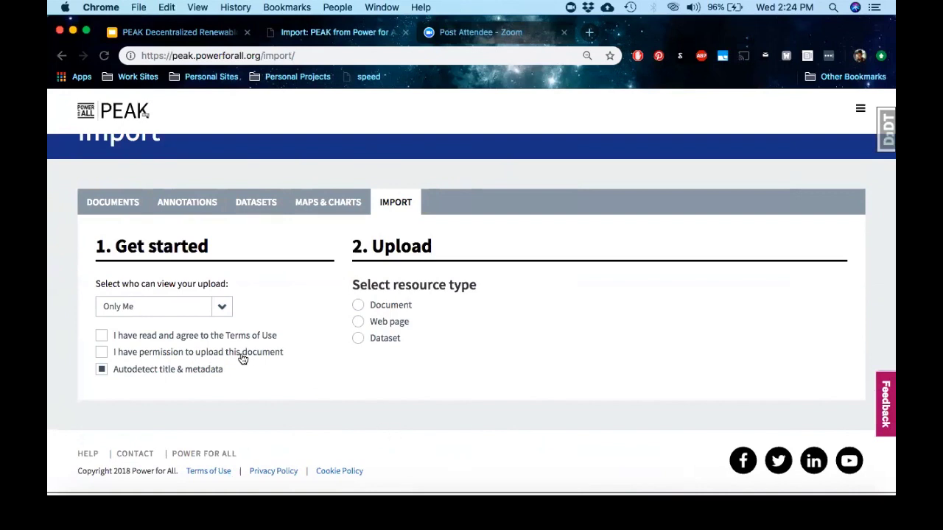
left_click(224, 307)
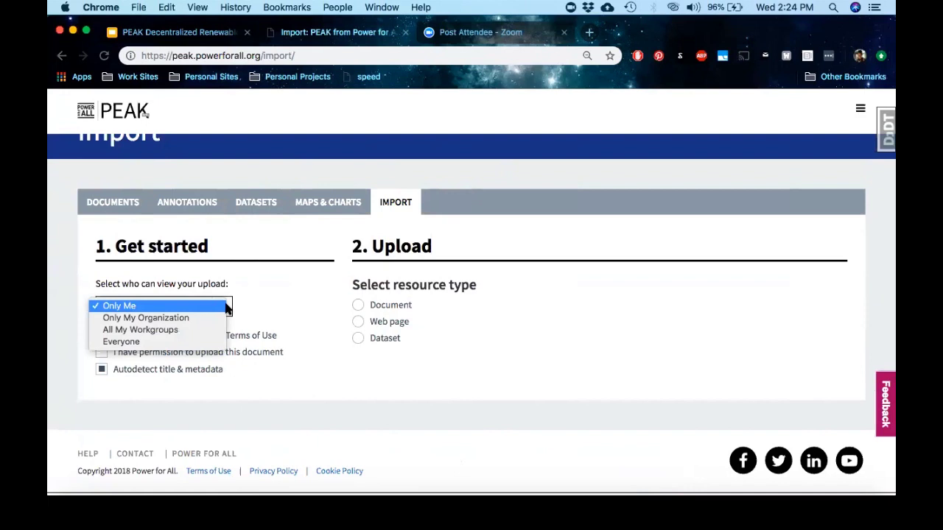
left_click(315, 315)
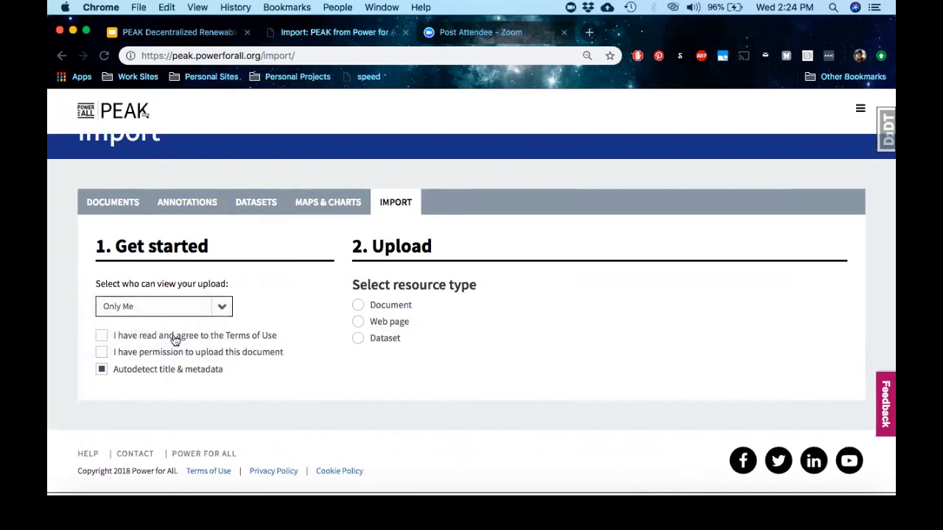
- Agree to the Terms of Use, confirm permission to upload, and choose Document as the resource type
left_click(101, 335)
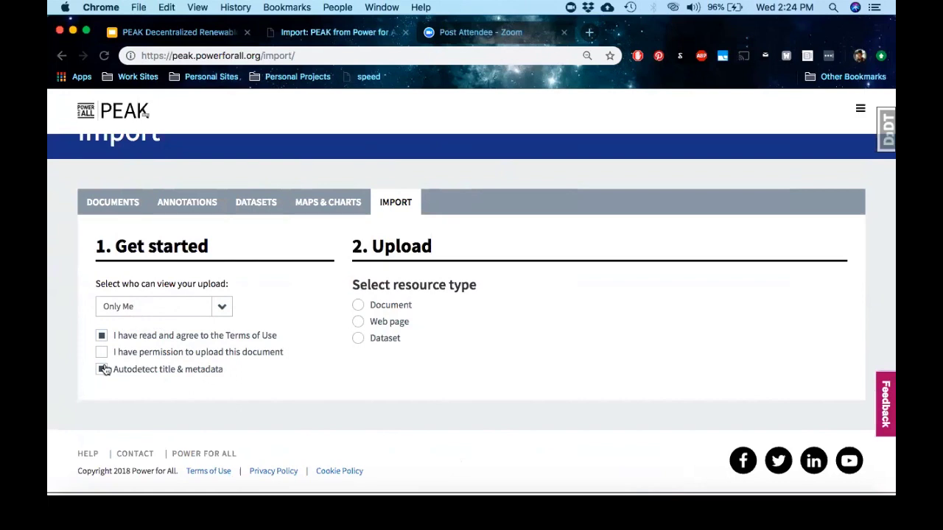
left_click(102, 355)
left_click(358, 306)
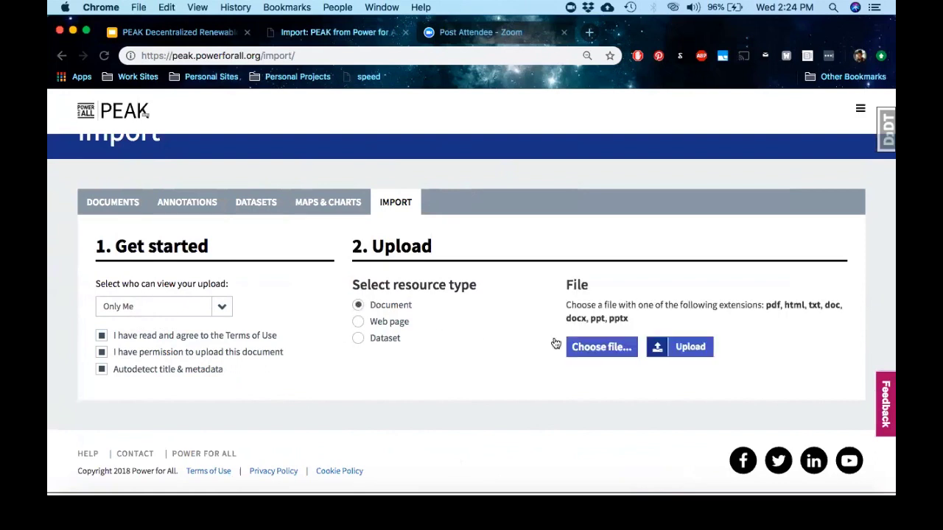
left_click(869, 36)
- Examine the upload options for the Web page and Dataset resource types, and switch back to Document
left_click(358, 322)
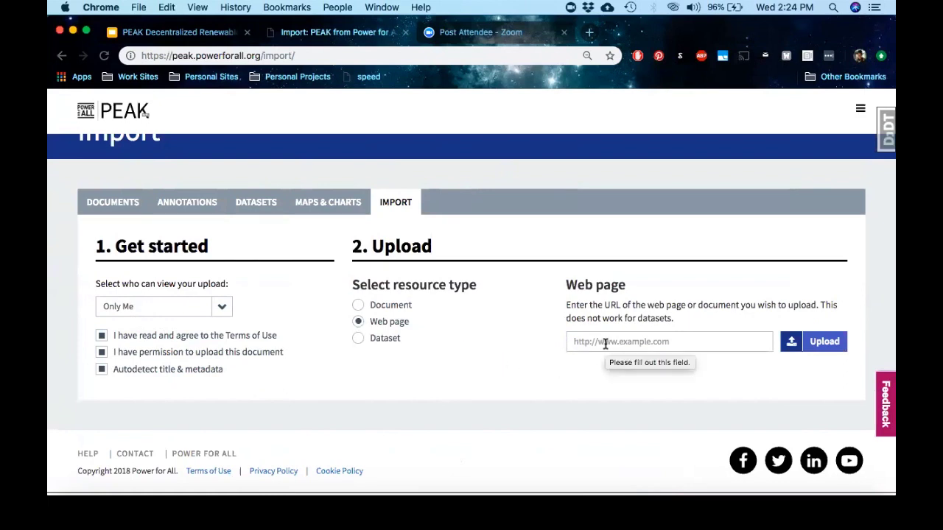
left_click(638, 341)
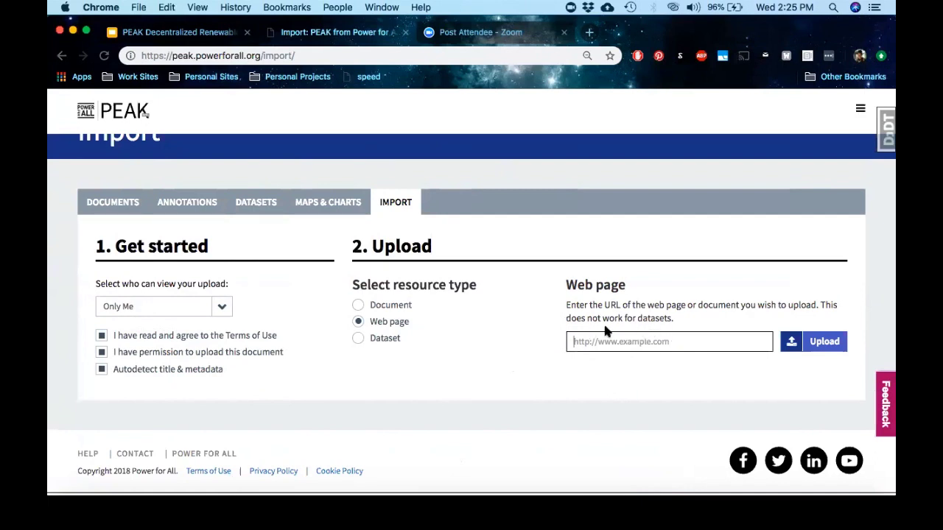
left_click(360, 340)
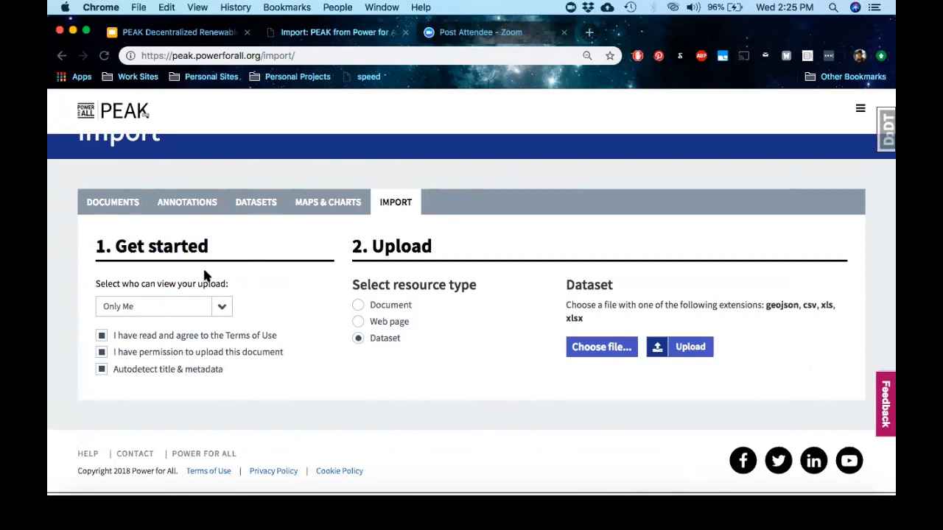
left_click(358, 304)
- Return to the Documents list and show the My Workgroup documents
left_click(111, 212)
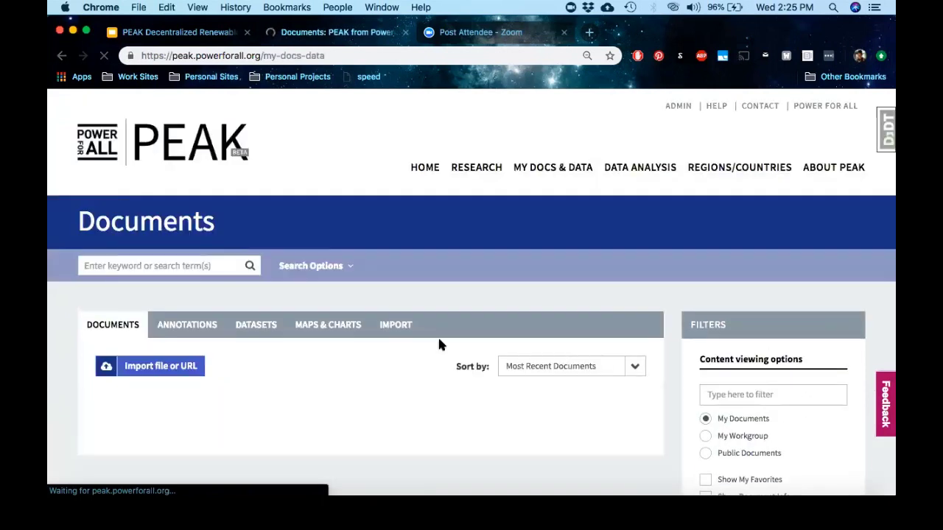
scroll(442, 335, "down", 2)
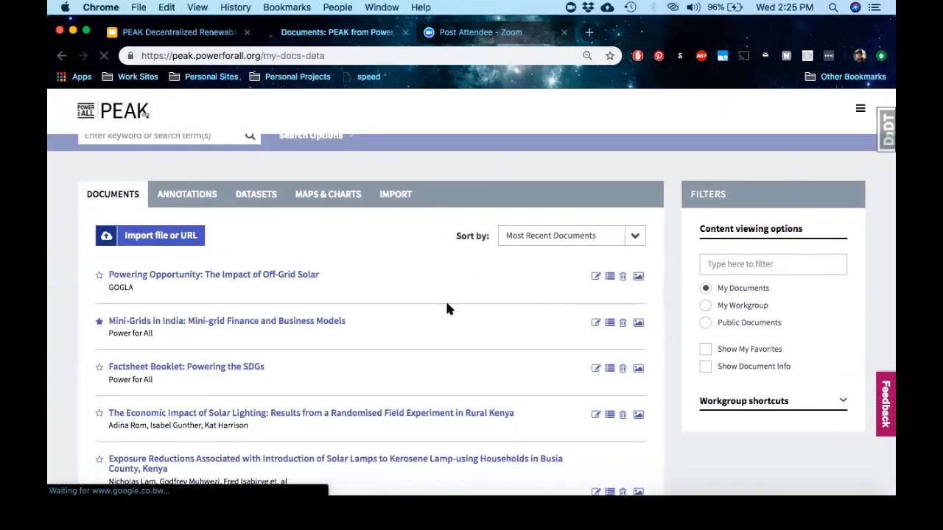
scroll(438, 298, "up", 2)
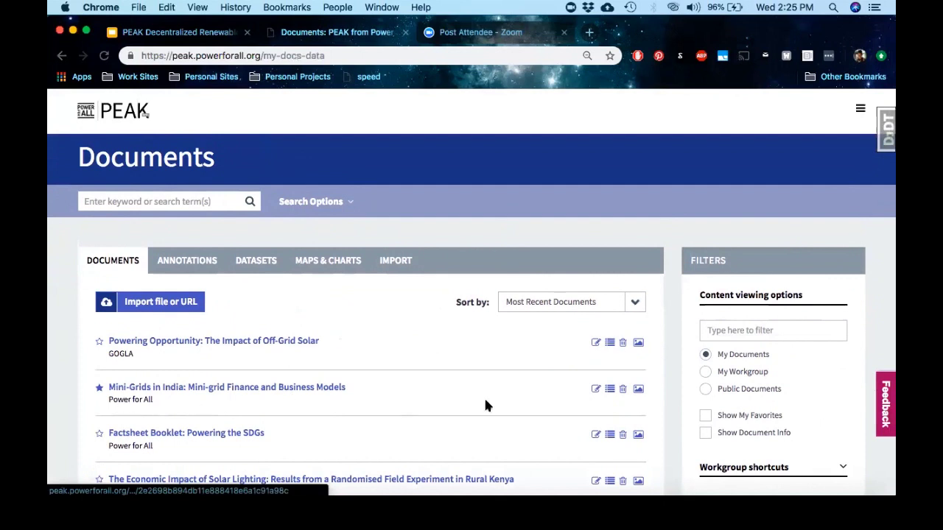
left_click(750, 375)
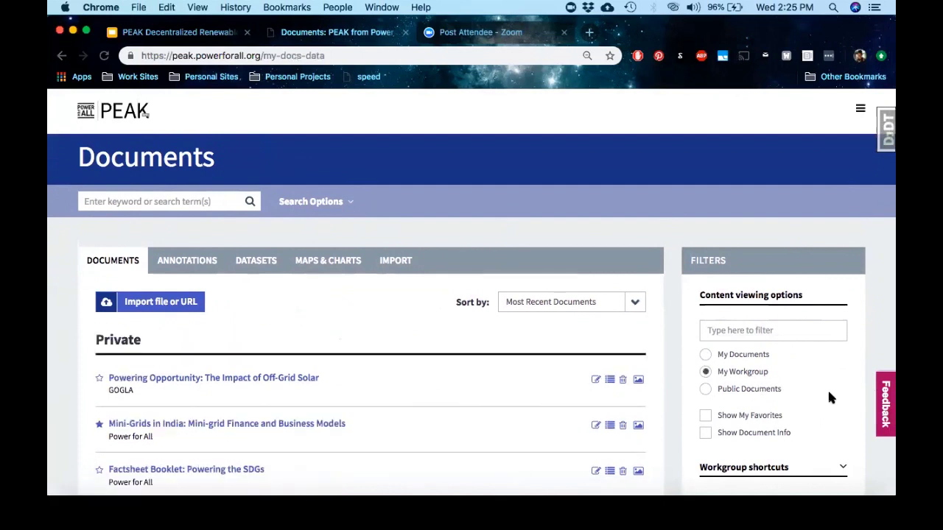
scroll(578, 371, "down", 3)
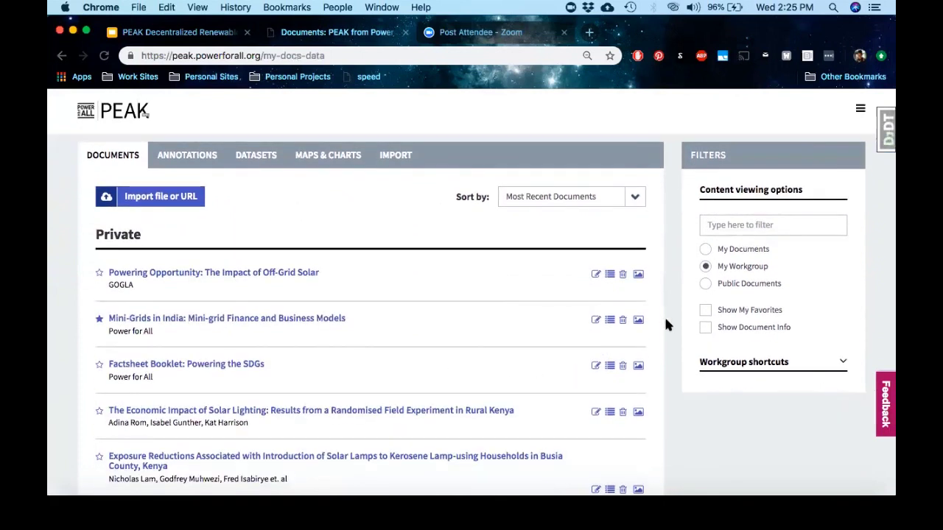
- Switch the list to Public Documents and restrict it to favorites
left_click(707, 287)
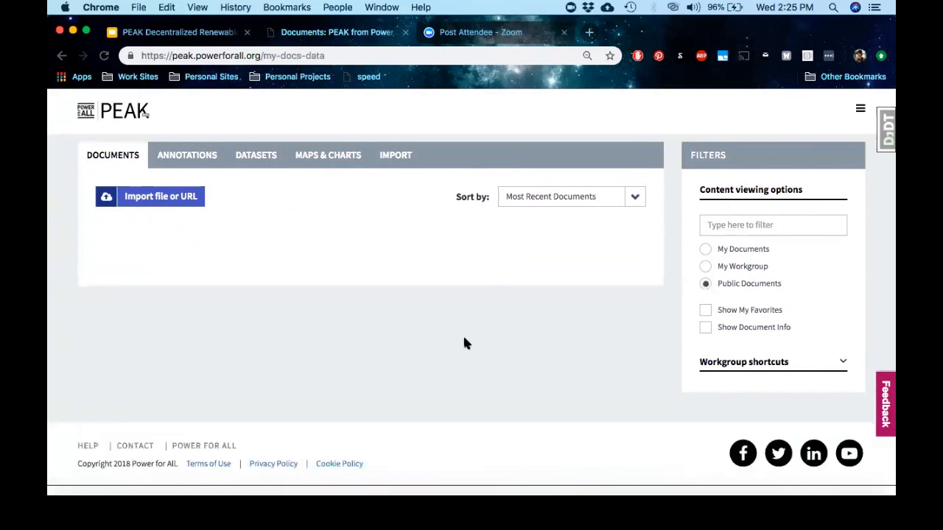
scroll(458, 292, "up", 1)
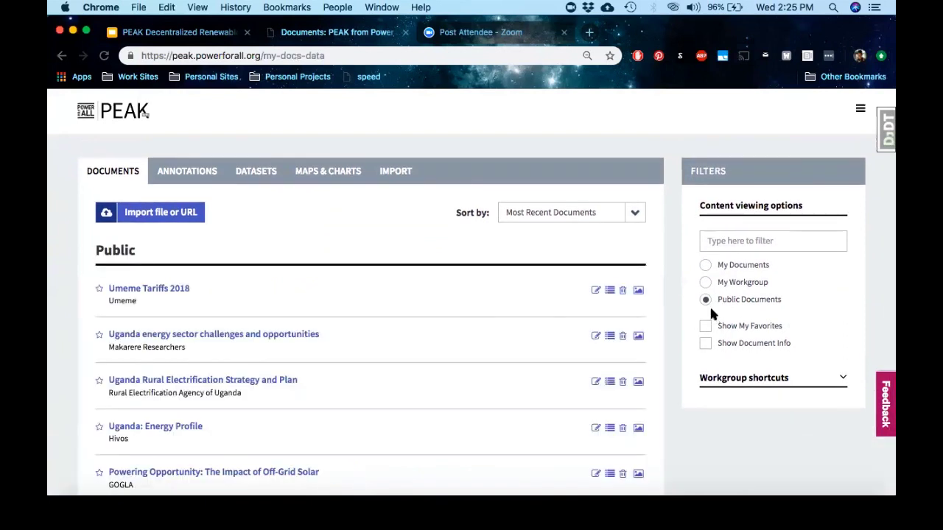
left_click(706, 328)
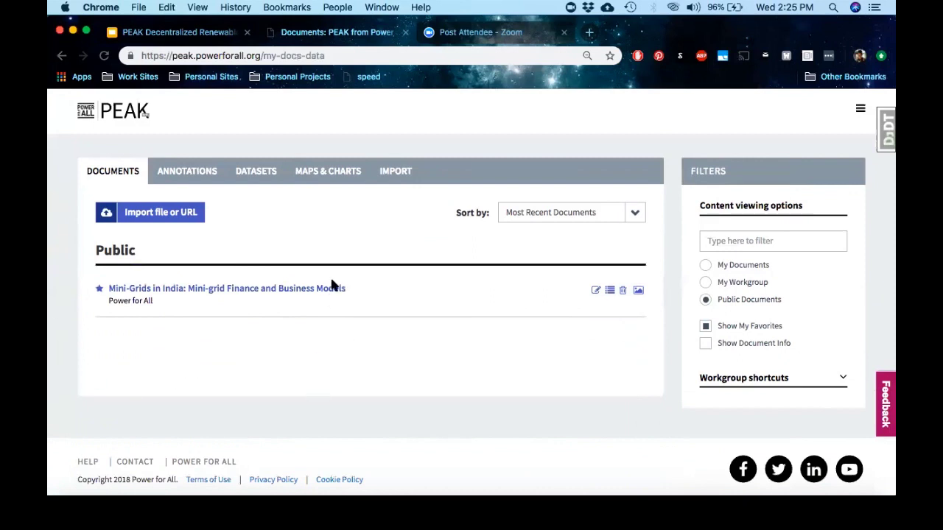
scroll(331, 282, "up", 1)
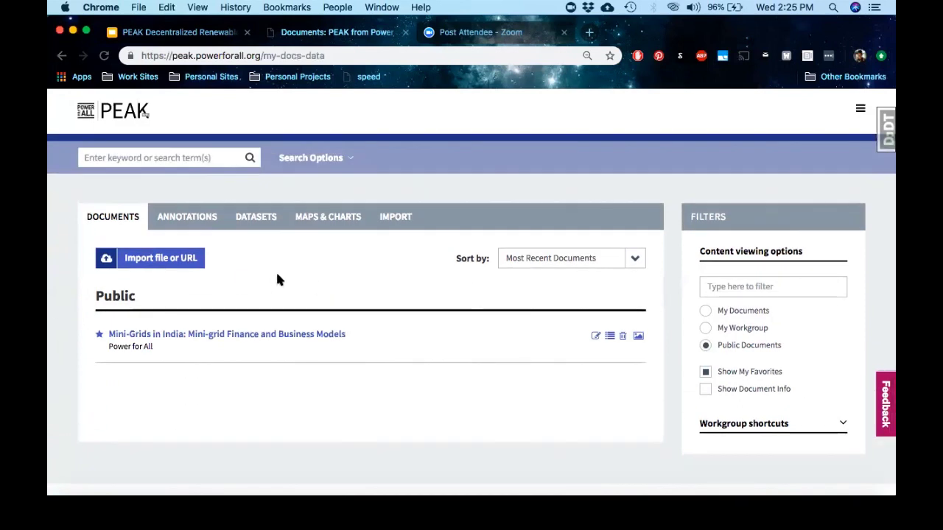
- Open the Datasets list in My Docs & Data and examine its available sort options
left_click(256, 222)
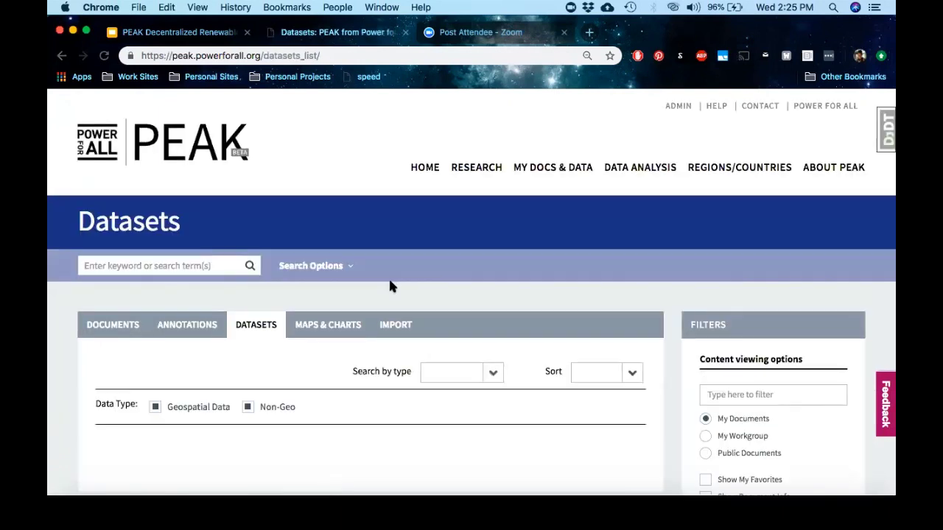
scroll(390, 283, "down", 4)
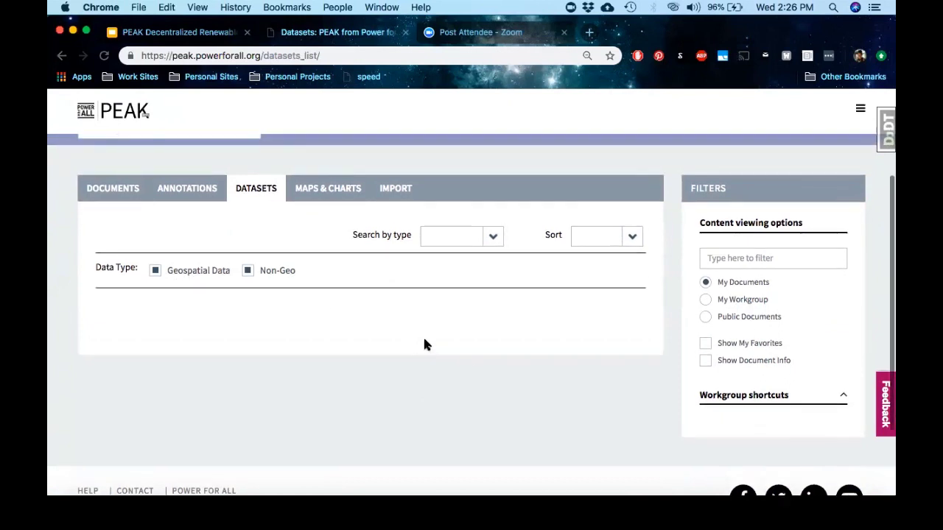
left_click(634, 242)
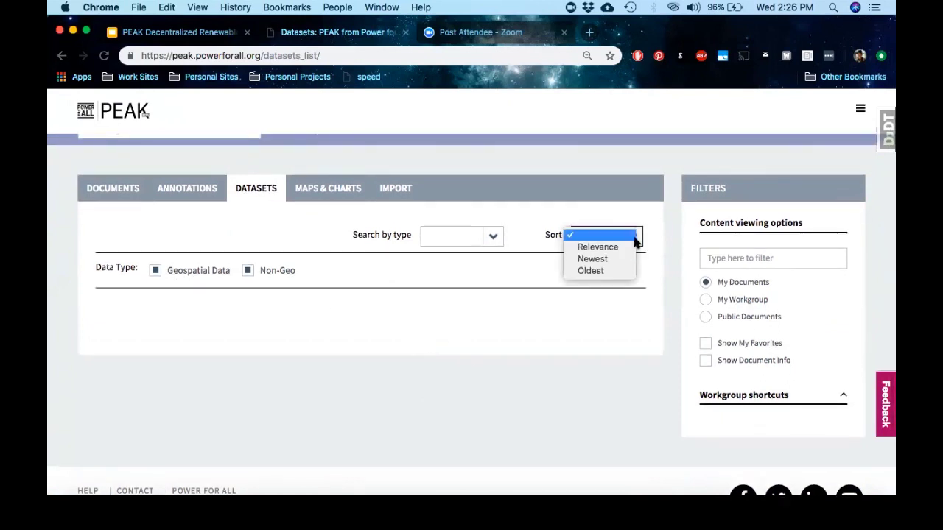
left_click(633, 242)
left_click(633, 242)
left_click(633, 242)
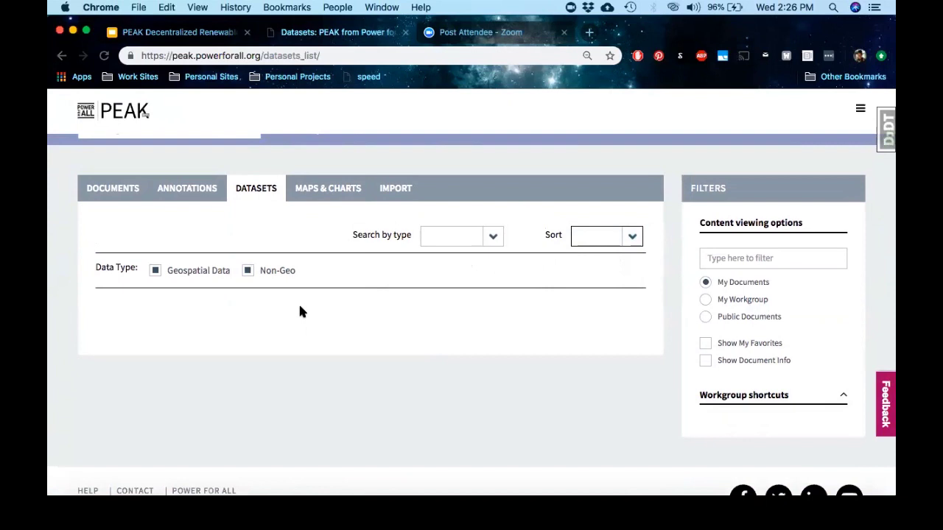
- Open the Import page and review its Get started and Upload options, including Autodetect title & metadata
left_click(393, 193)
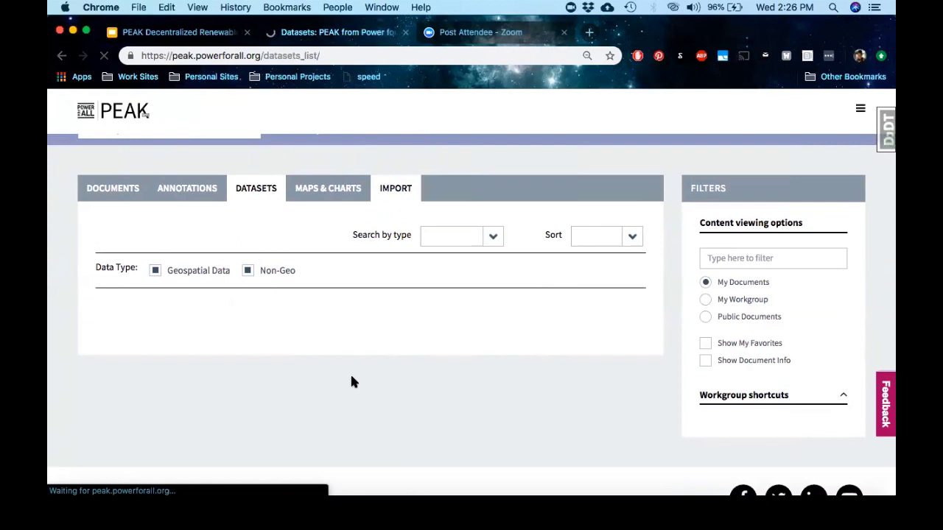
left_click(394, 190)
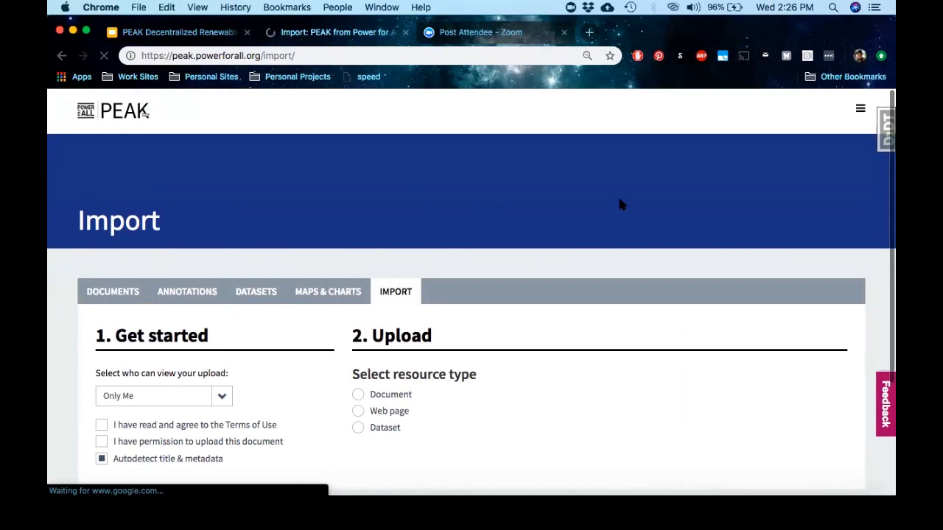
mouse_move(639, 170)
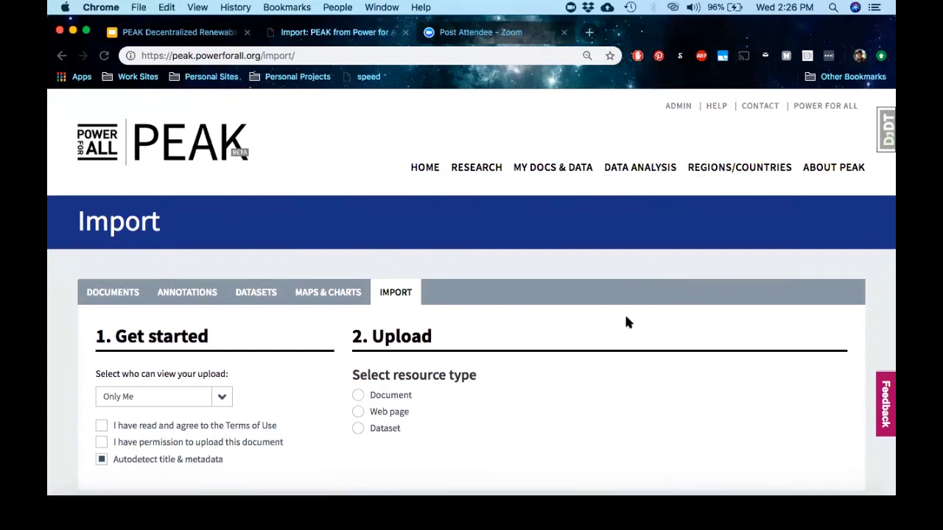
scroll(581, 234, "down", 1)
scroll(582, 236, "up", 1)
scroll(475, 360, "down", 3)
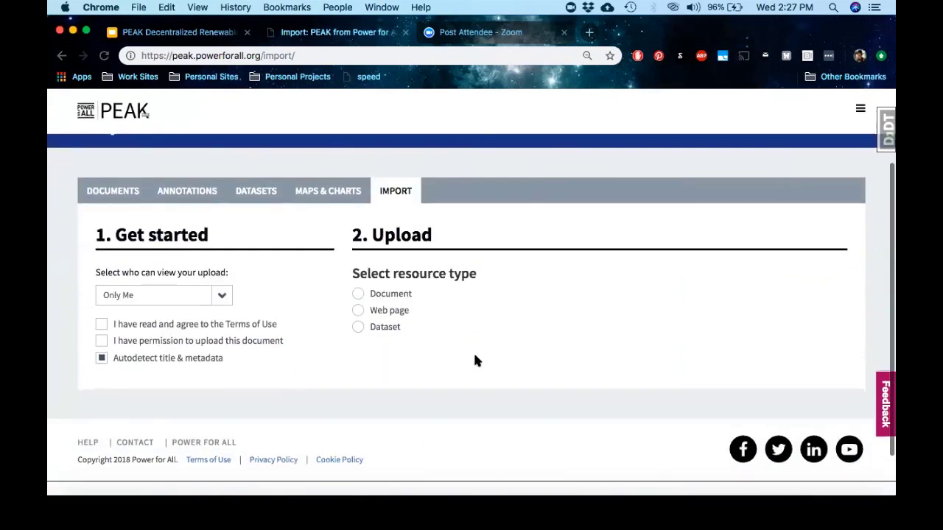
left_click(101, 359)
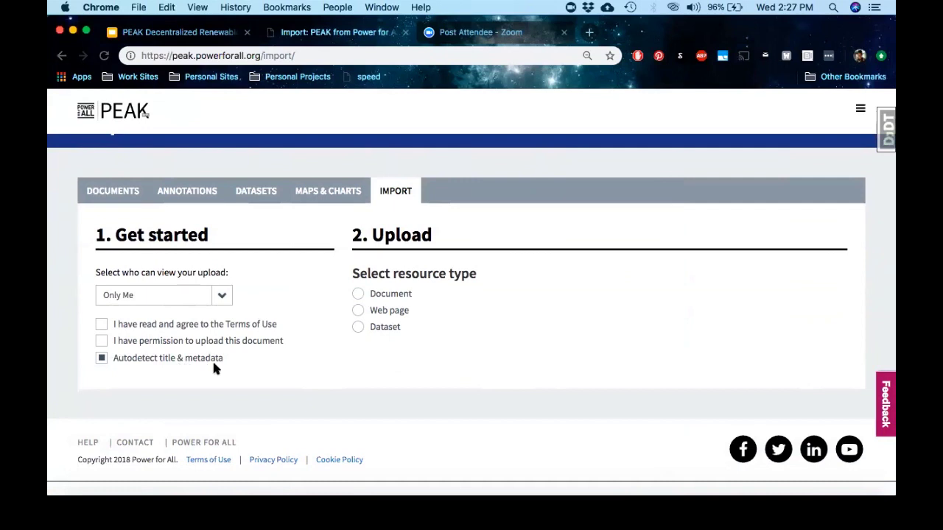
scroll(217, 360, "up", 1)
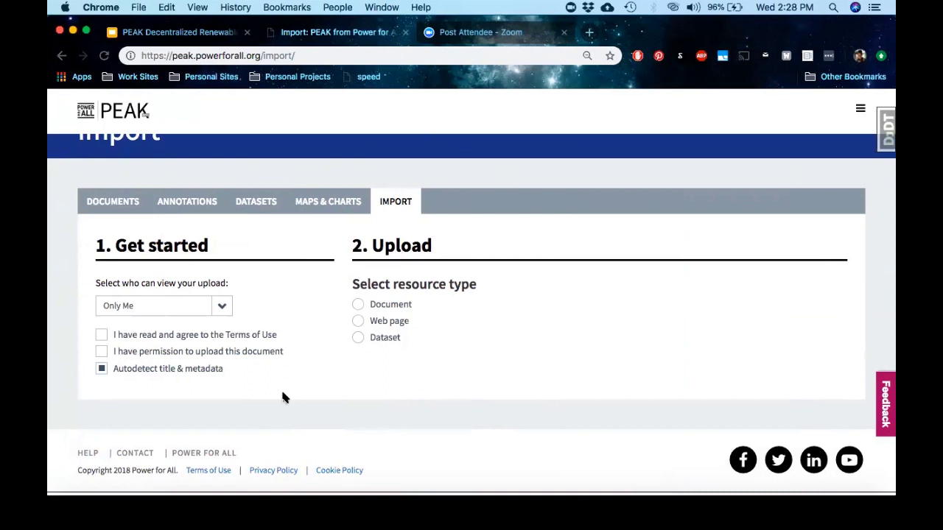
scroll(503, 357, "up", 2)
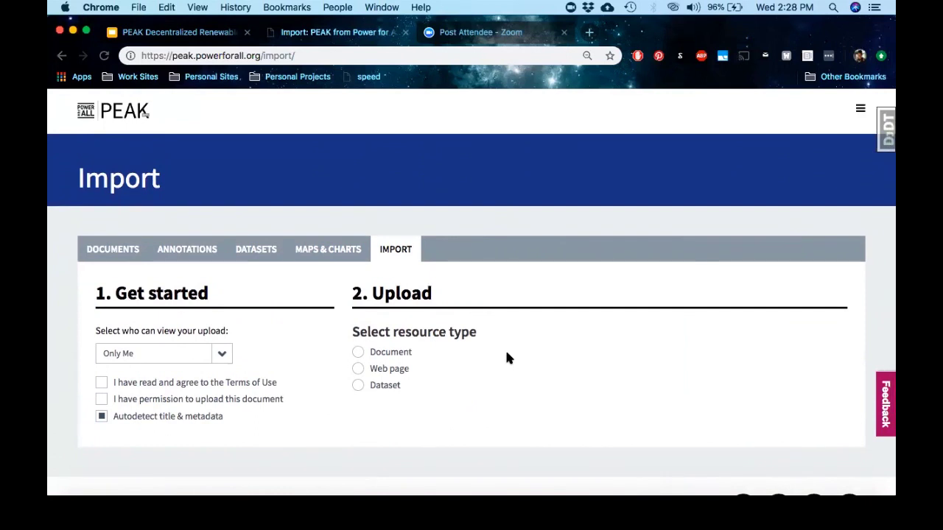
scroll(505, 358, "up", 2)
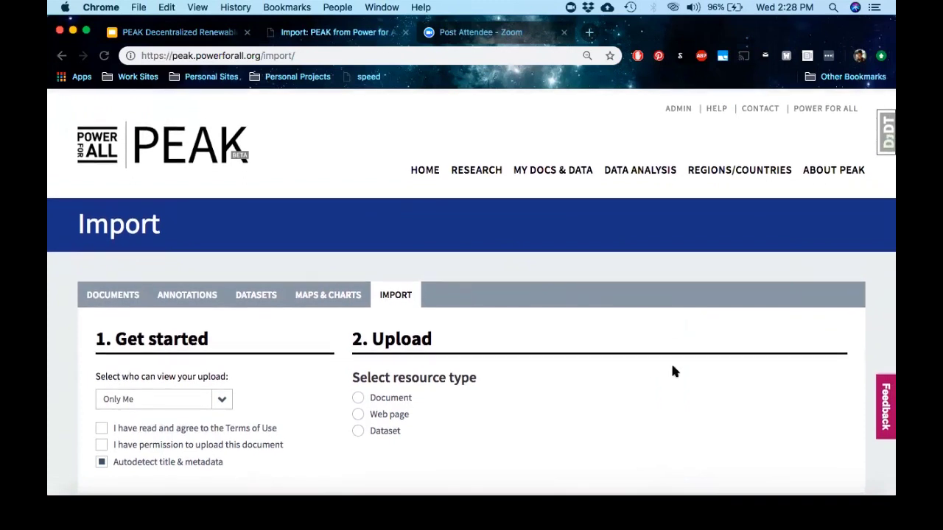
scroll(631, 414, "down", 1)
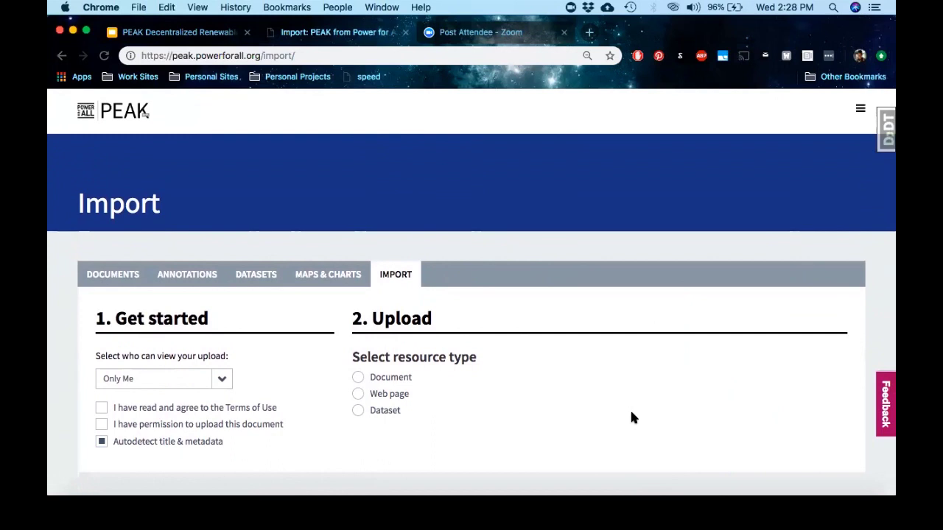
scroll(631, 418, "up", 1)
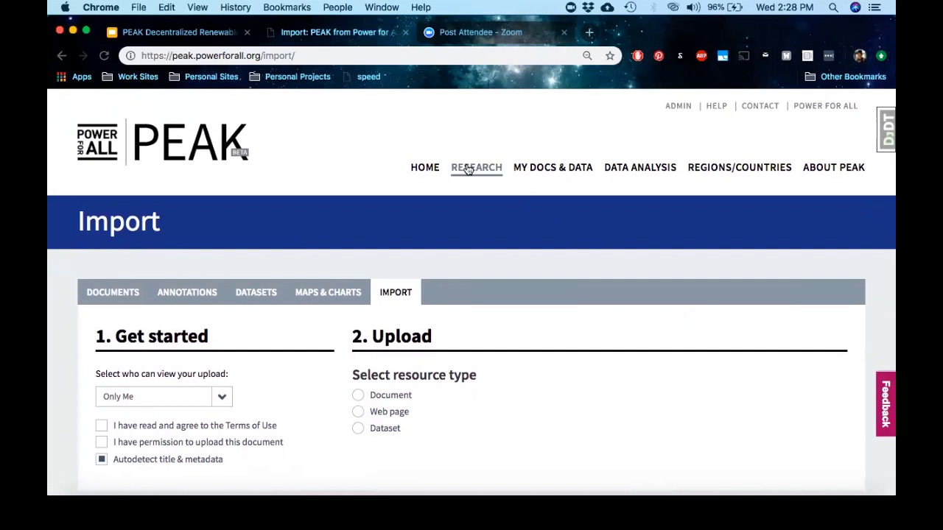
- Open the Kenya country page and look through its documents and datasets
mouse_move(737, 177)
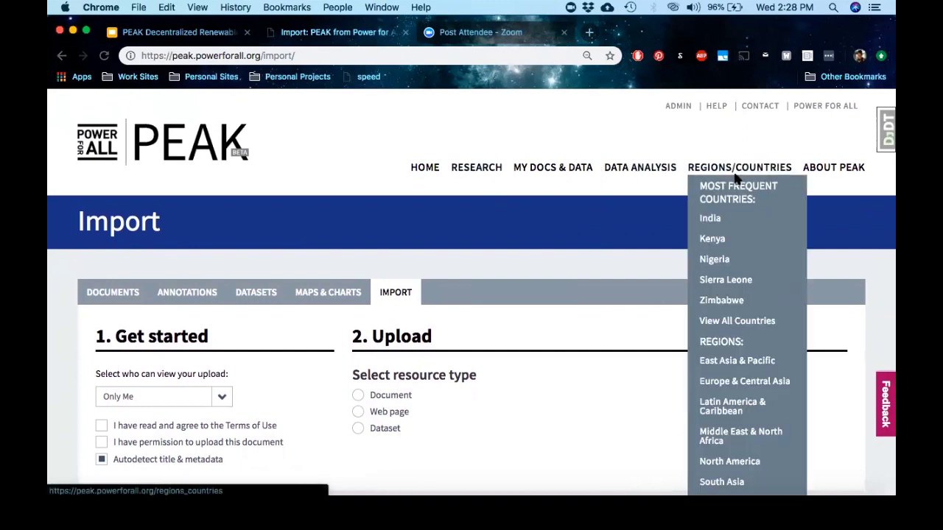
left_click(726, 240)
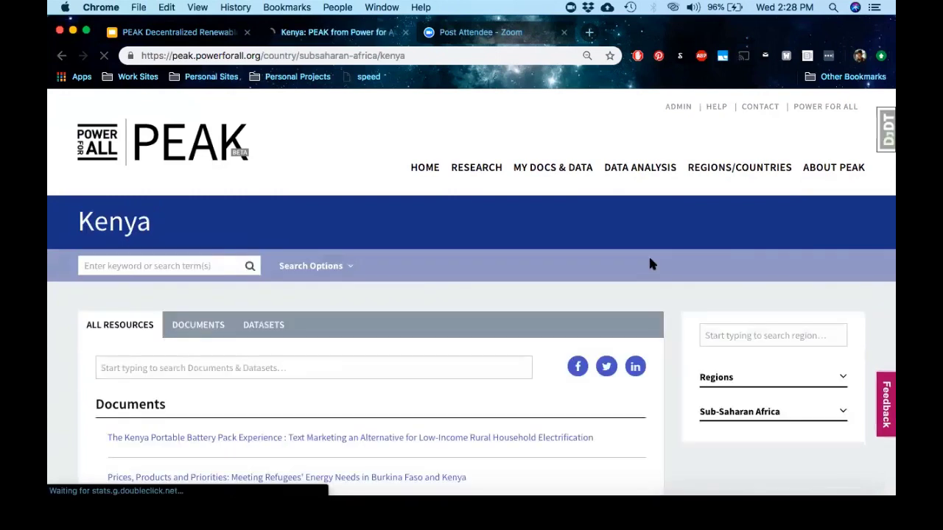
scroll(645, 274, "down", 3)
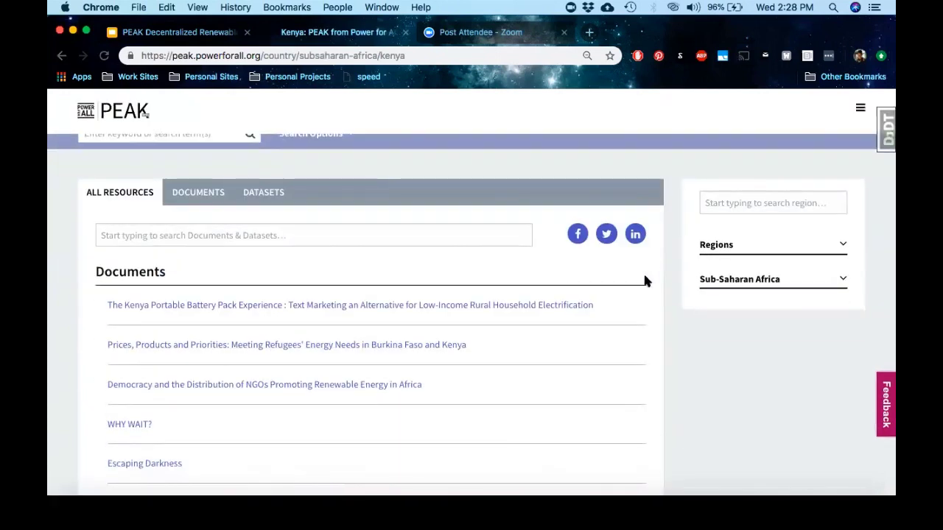
scroll(558, 183, "up", 5)
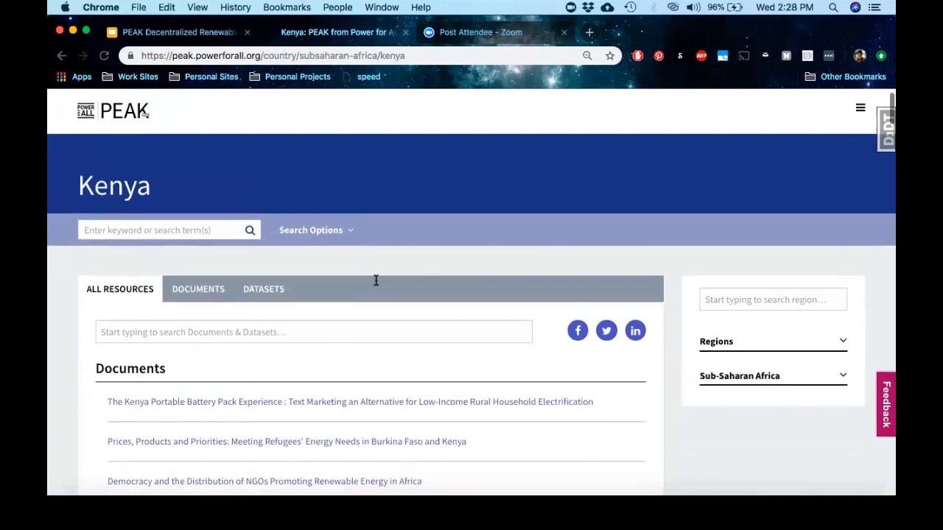
mouse_move(743, 167)
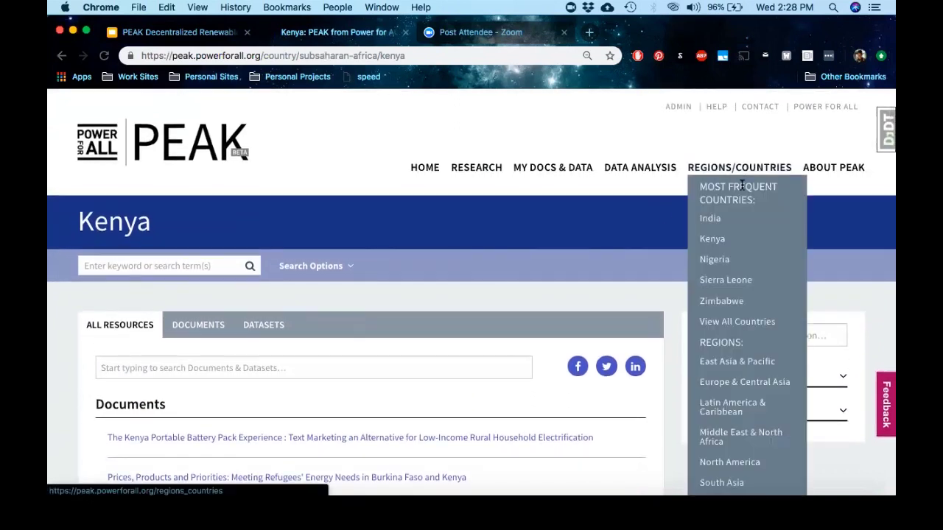
scroll(507, 257, "down", 3)
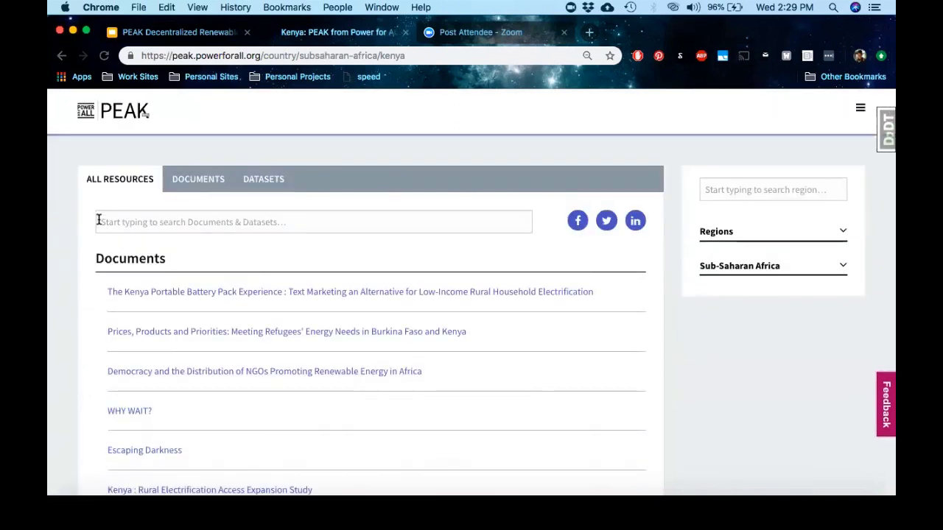
scroll(325, 234, "down", 10)
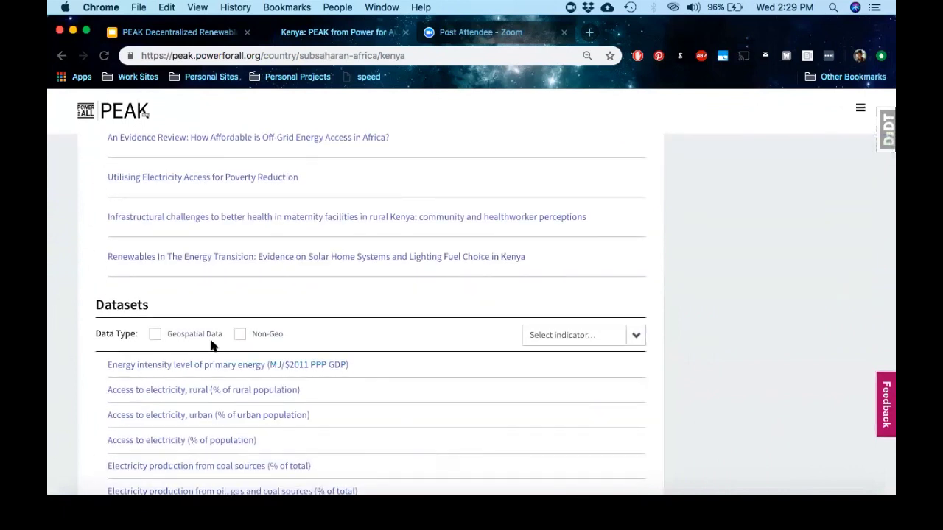
scroll(615, 296, "up", 14)
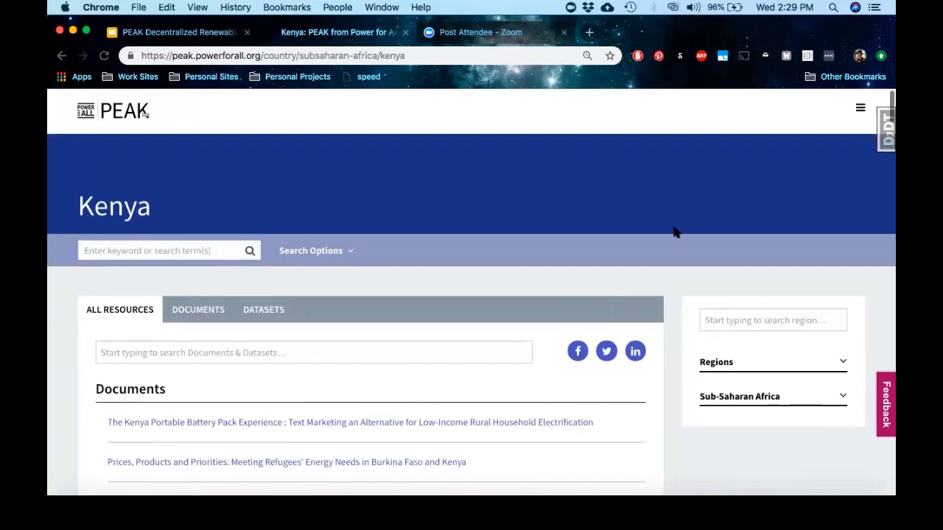
scroll(674, 232, "up", 1)
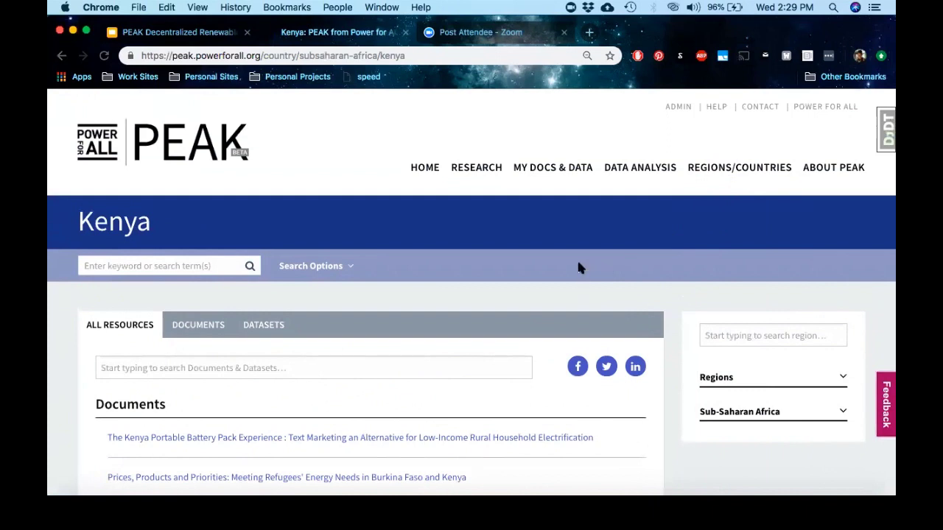
- Open the Geo Visualization page under Data Analysis and view its map tools and filters
mouse_move(610, 169)
left_click(634, 191)
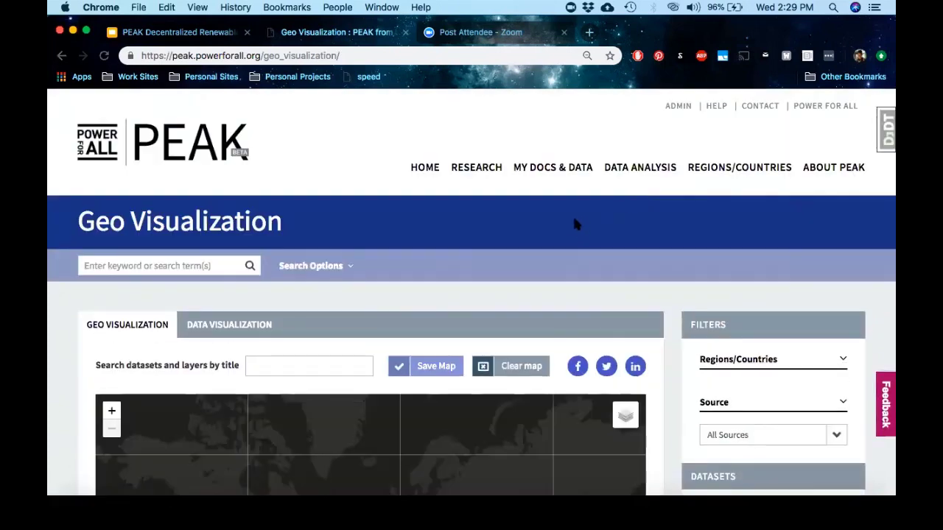
scroll(520, 252, "down", 3)
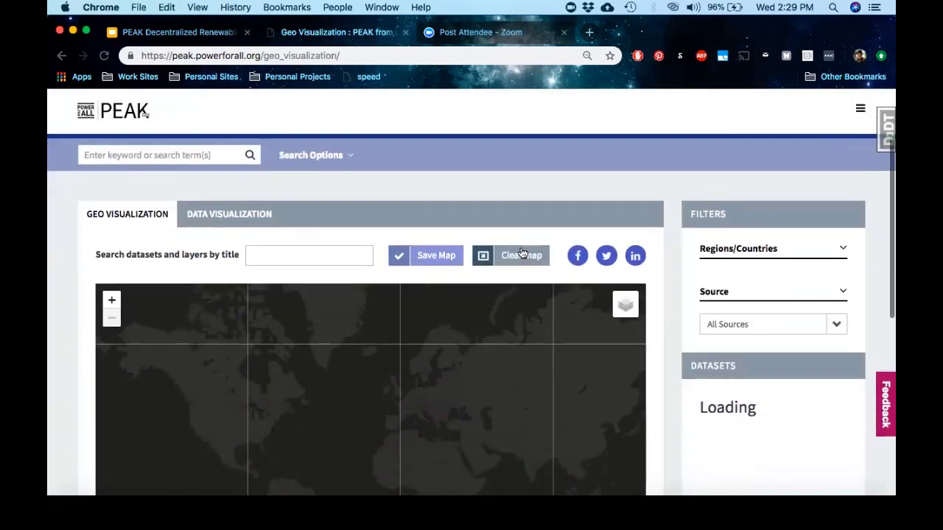
scroll(420, 275, "up", 3)
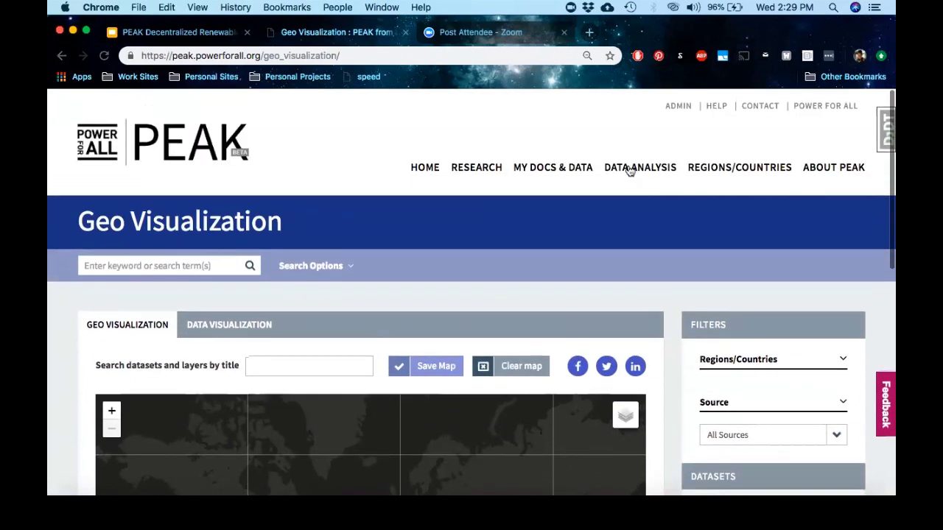
- Open the Data Visualization page under Data Analysis and view its chart settings and country filters
left_click(642, 209)
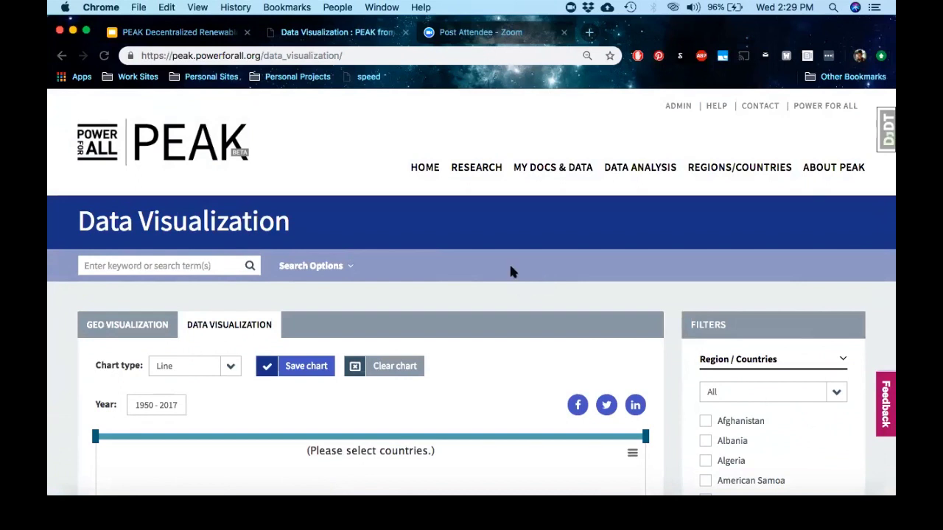
scroll(511, 269, "down", 1)
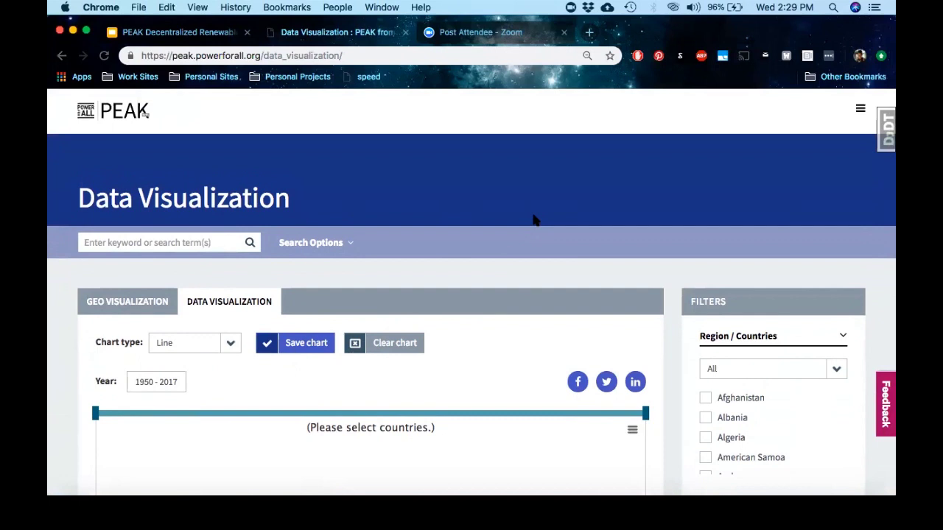
scroll(535, 220, "up", 1)
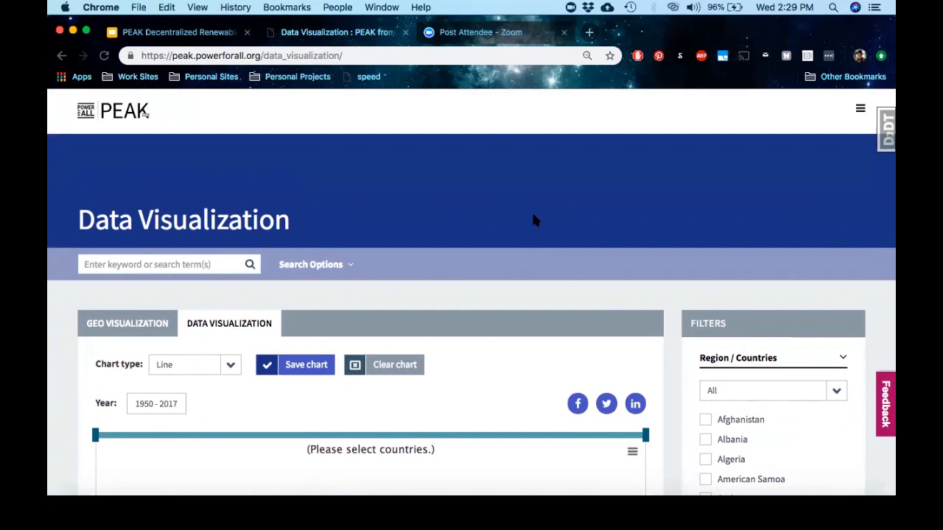
scroll(535, 219, "up", 1)
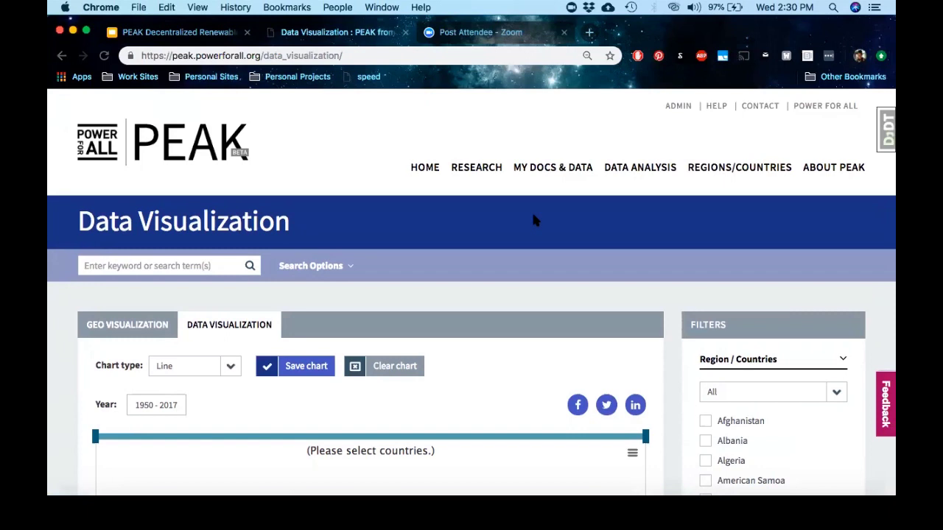
- Return to the PEAK home page and view its introduction
left_click(418, 171)
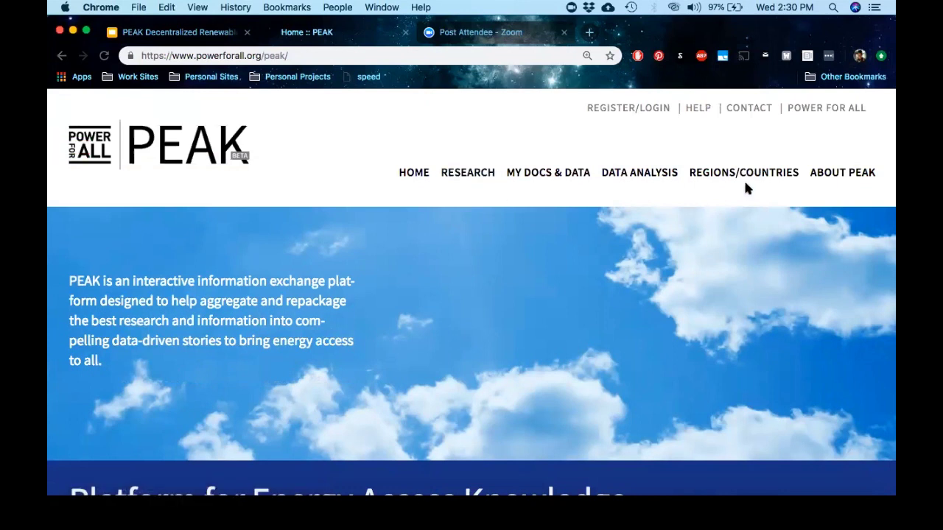
mouse_move(743, 178)
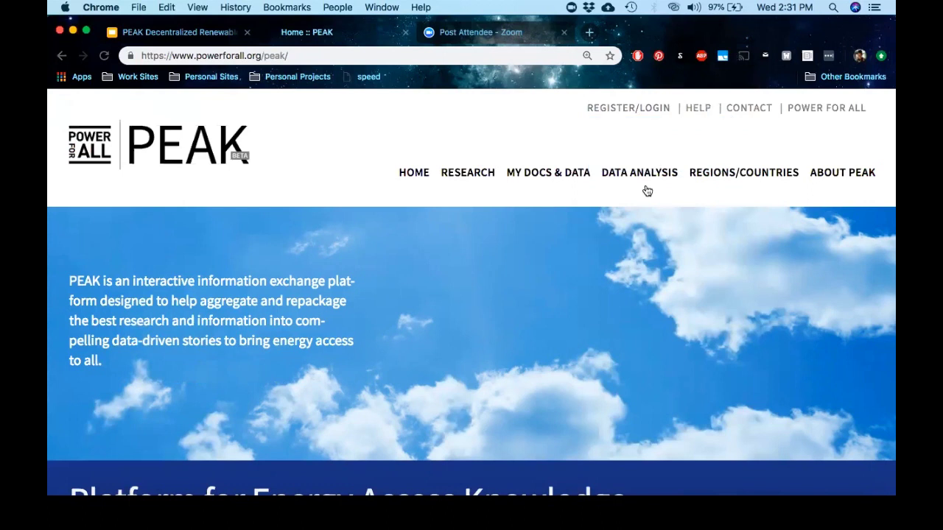
scroll(541, 307, "down", 1)
scroll(541, 306, "up", 1)
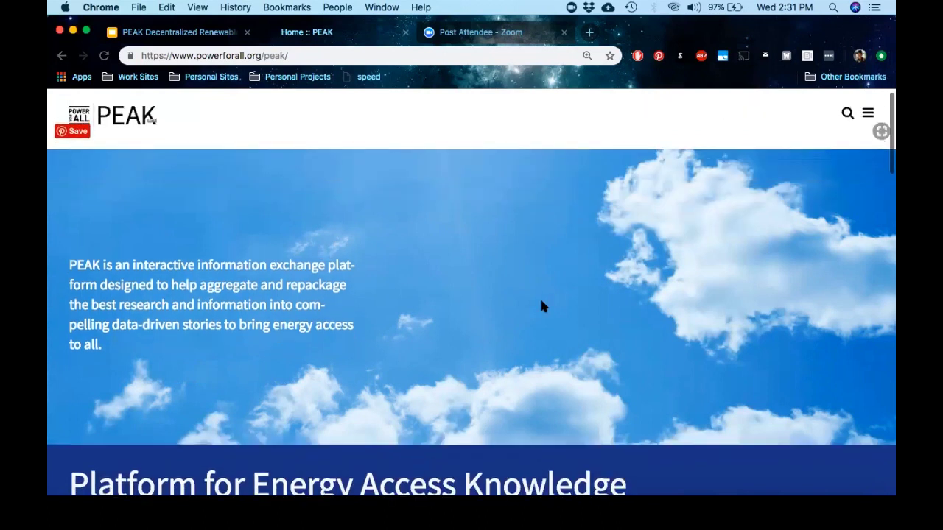
- Open the Help page and expand the entry for watching an overview video on PEAK
left_click(700, 109)
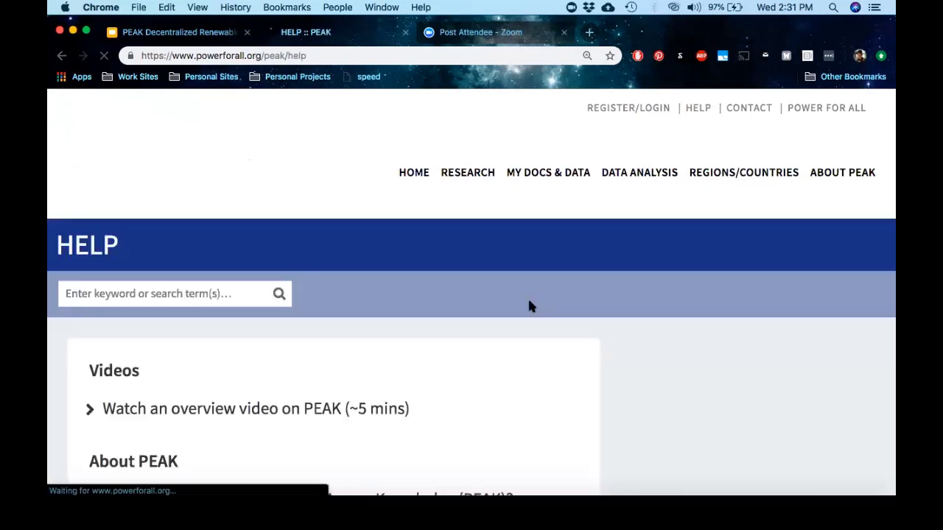
scroll(471, 288, "down", 2)
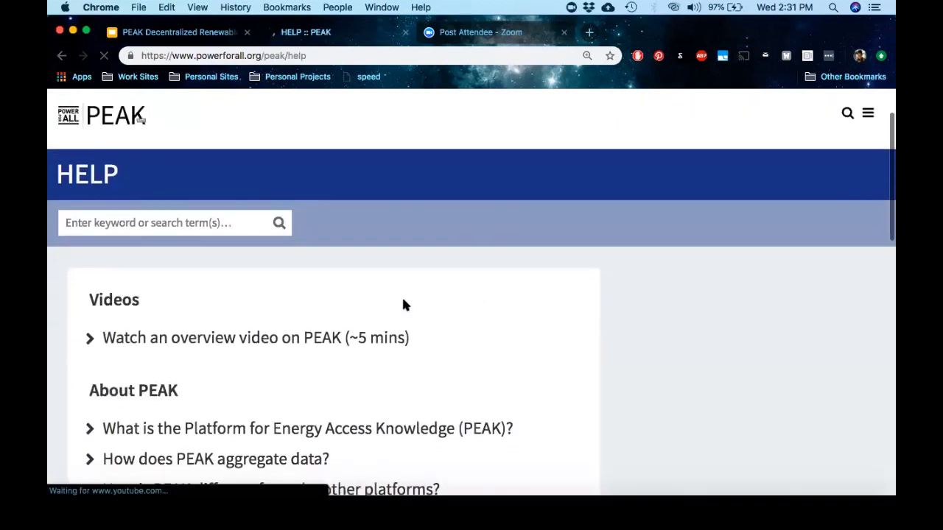
left_click(288, 339)
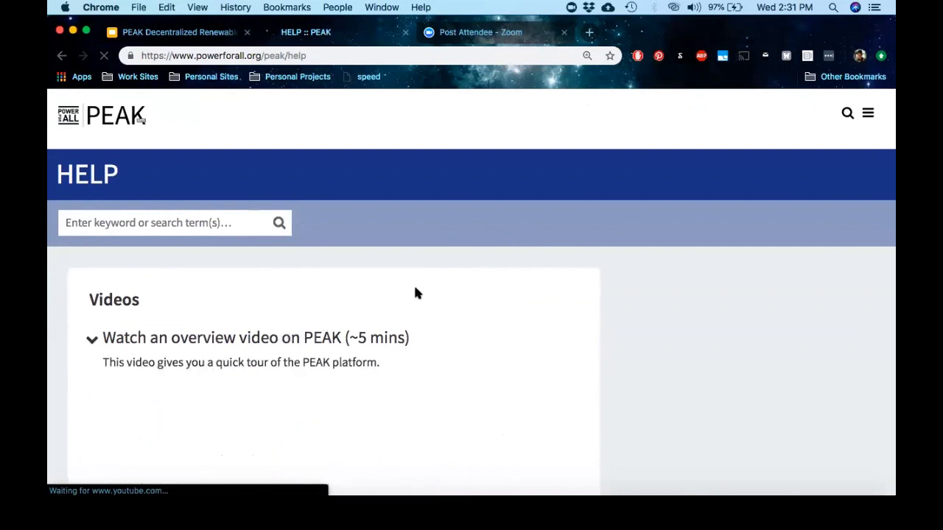